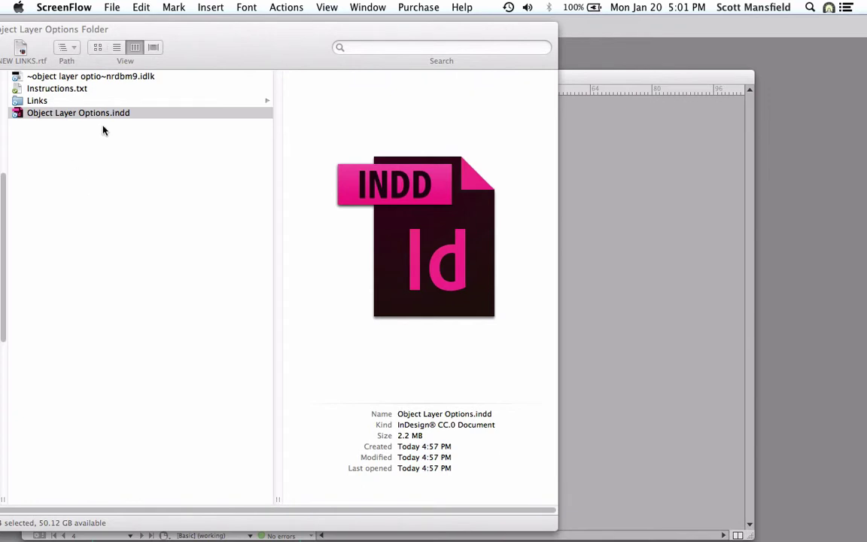
Step: Reveal Booksite.ai and smartphone.psd in the Links folder, then move the Finder window off-screen
click(47, 101)
click(47, 101)
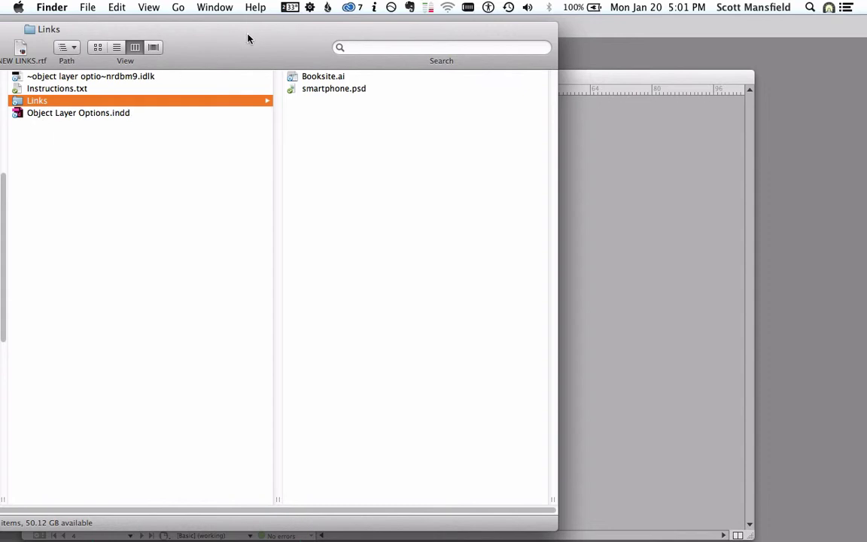
drag(254, 40, 2, 41)
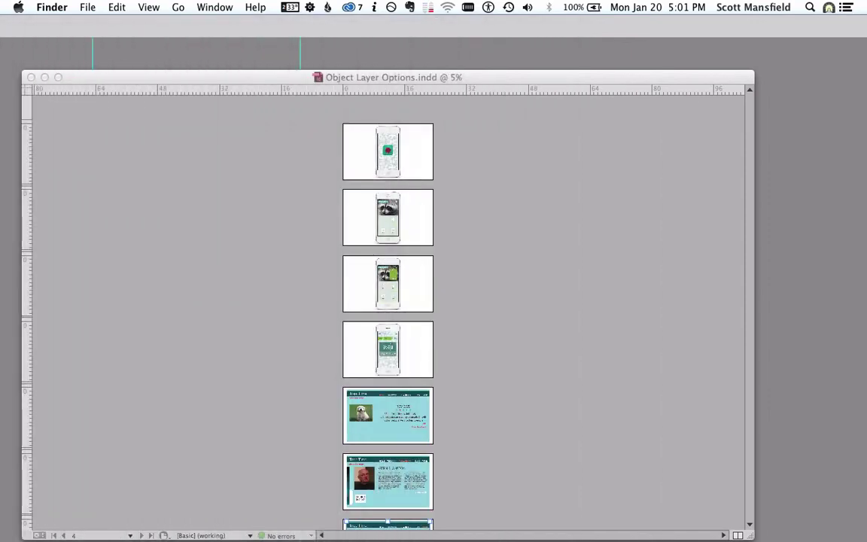
Step: Bring InDesign to the front and zoom in on page 1's phone screen
click(476, 82)
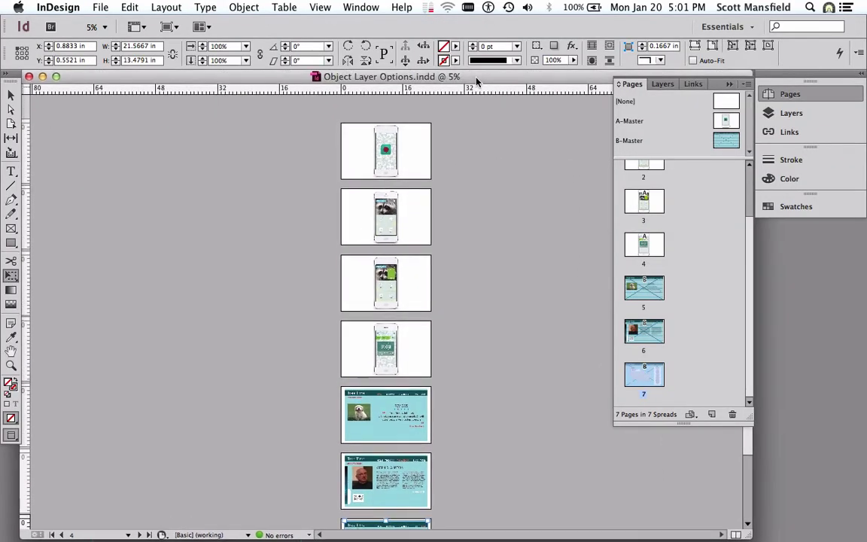
drag(476, 81, 479, 84)
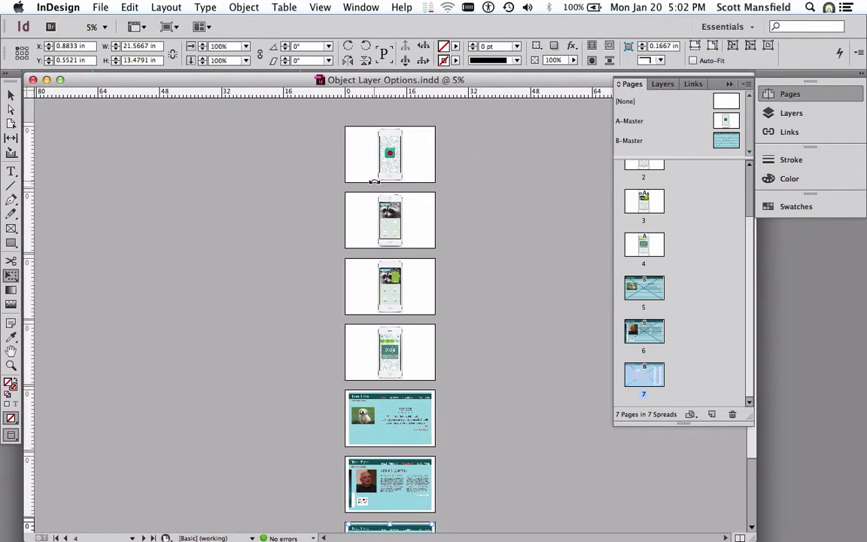
click(337, 143)
click(374, 190)
click(393, 240)
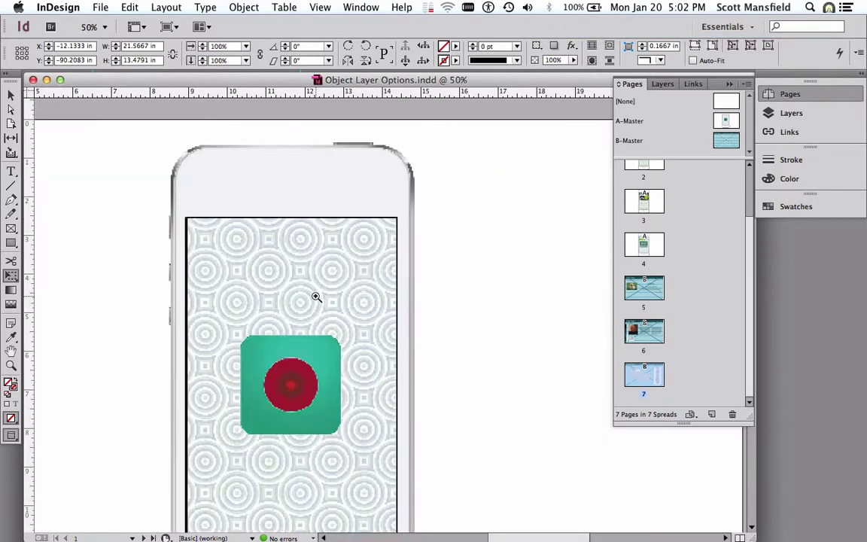
Step: Scroll down through the mockup pages to page 4, then back up to page 2's Raccoon screen
scroll(339, 323, down, 5)
scroll(343, 323, down, 10)
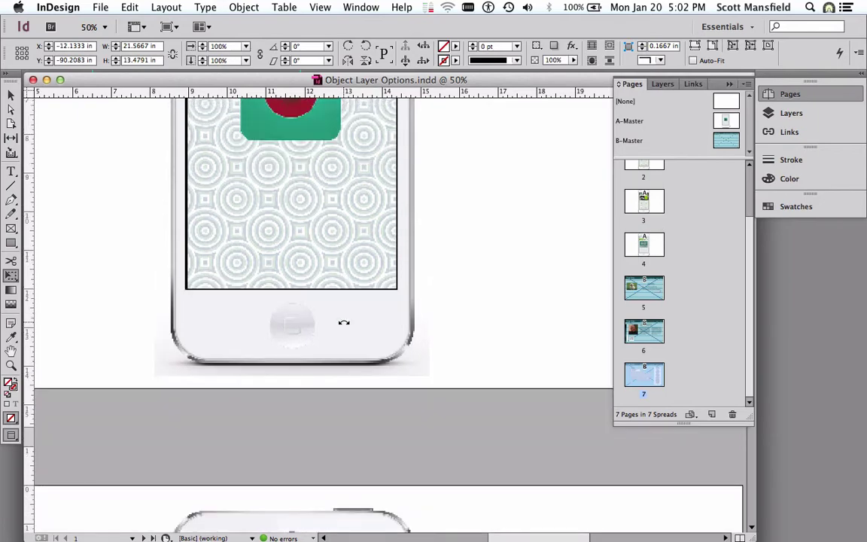
scroll(345, 322, down, 20)
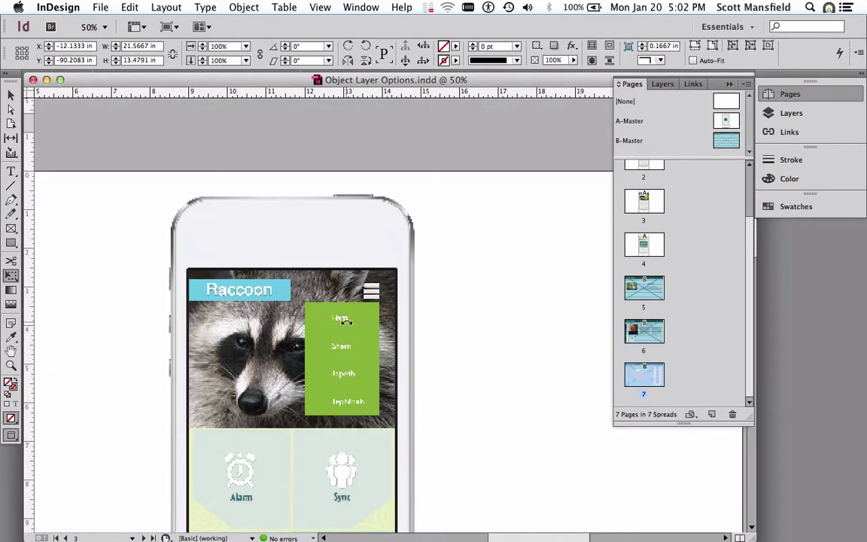
scroll(345, 322, down, 5)
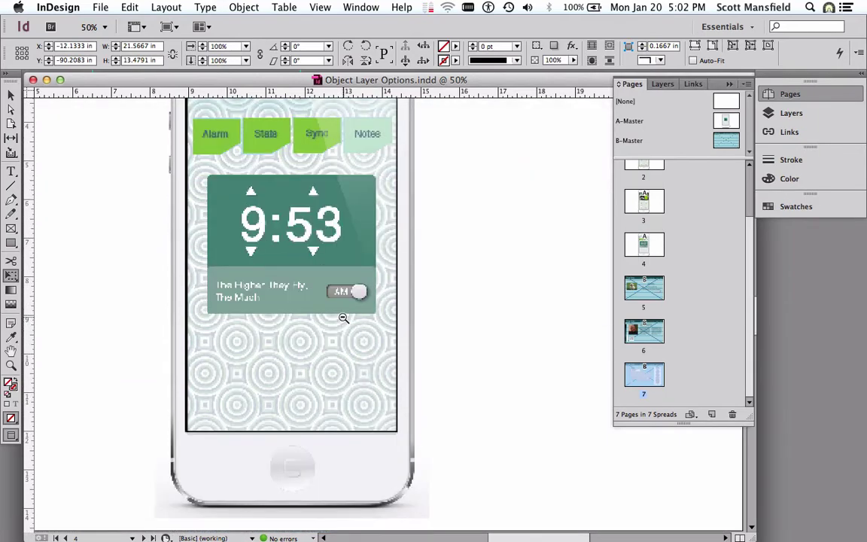
alt+super+click(345, 319)
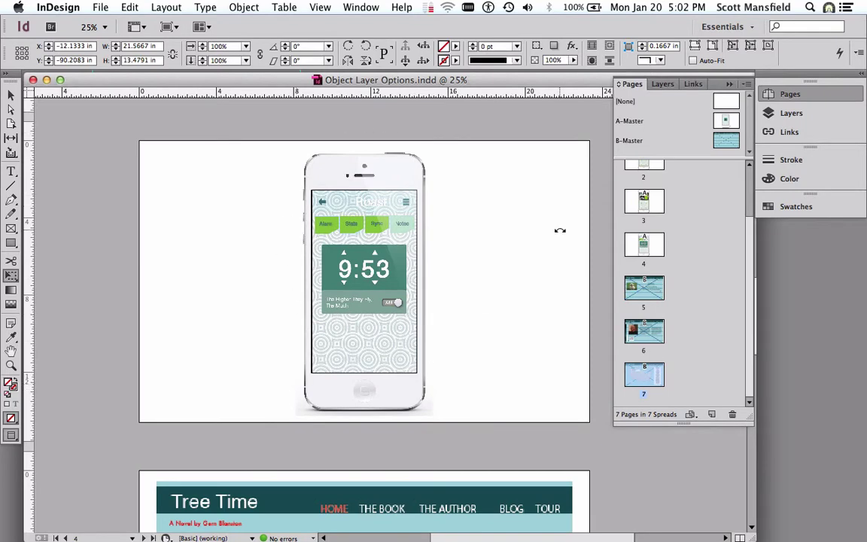
scroll(543, 253, up, 1)
scroll(542, 255, up, 20)
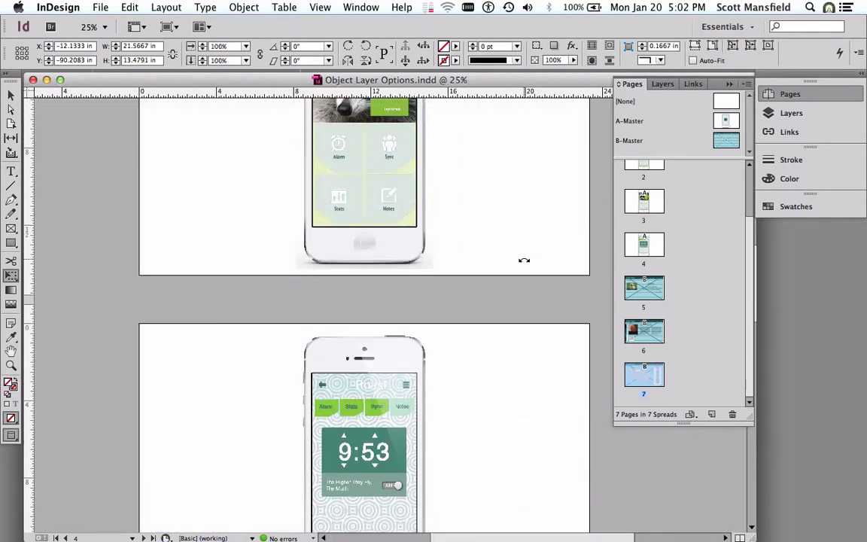
scroll(518, 263, up, 15)
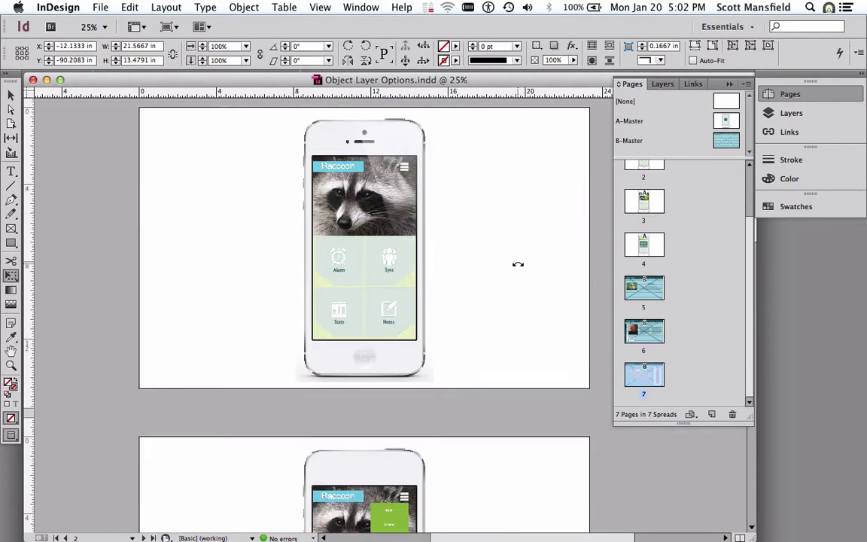
Step: Show the Links panel and expand, then collapse, the Booksite.ai (4) and smartphone.psd (5) groups
click(360, 7)
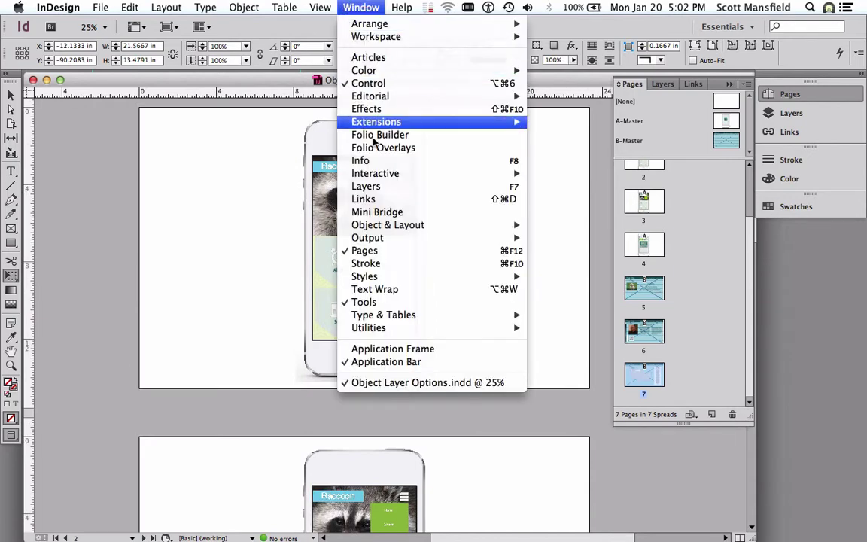
click(783, 131)
click(789, 132)
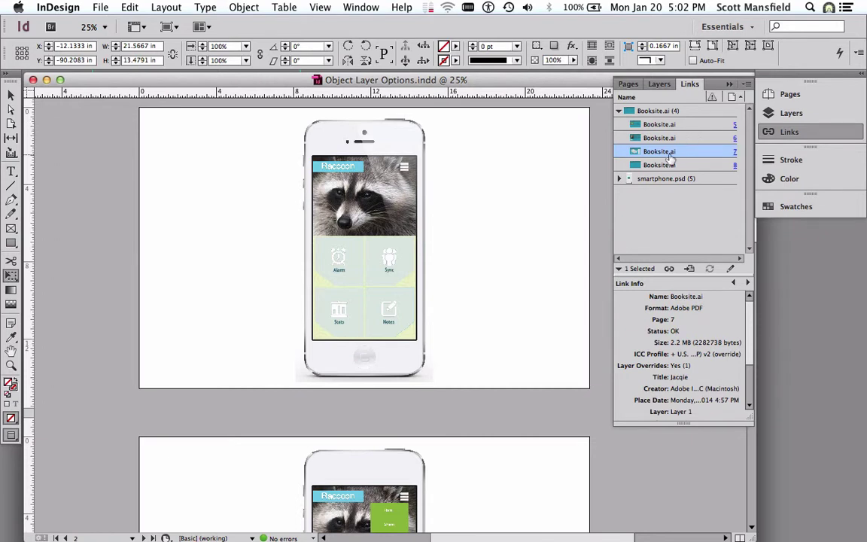
click(619, 178)
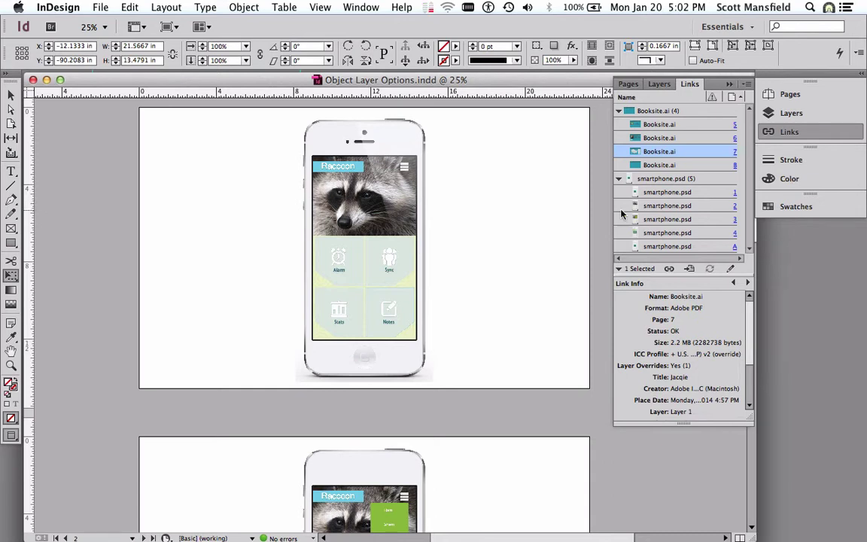
click(619, 178)
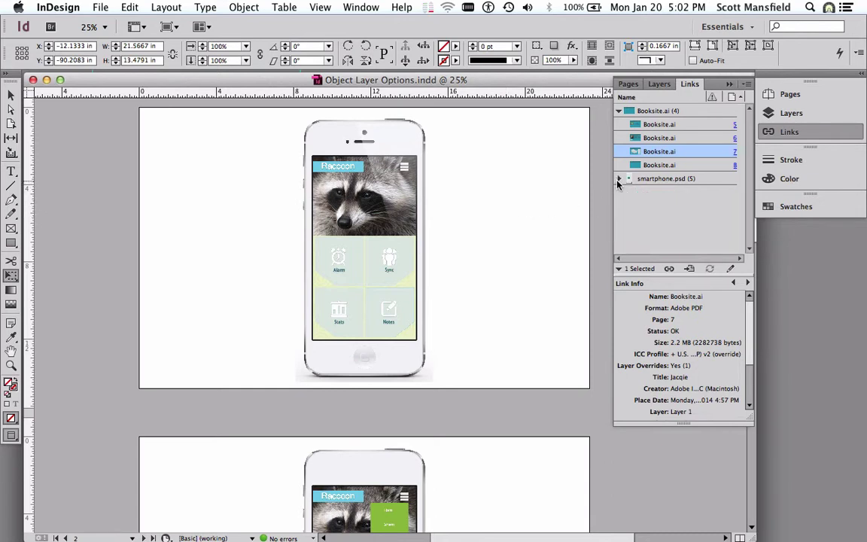
click(619, 111)
Step: Scroll down to page 7's Tree Time tour map
scroll(392, 239, down, 5)
scroll(381, 212, down, 5)
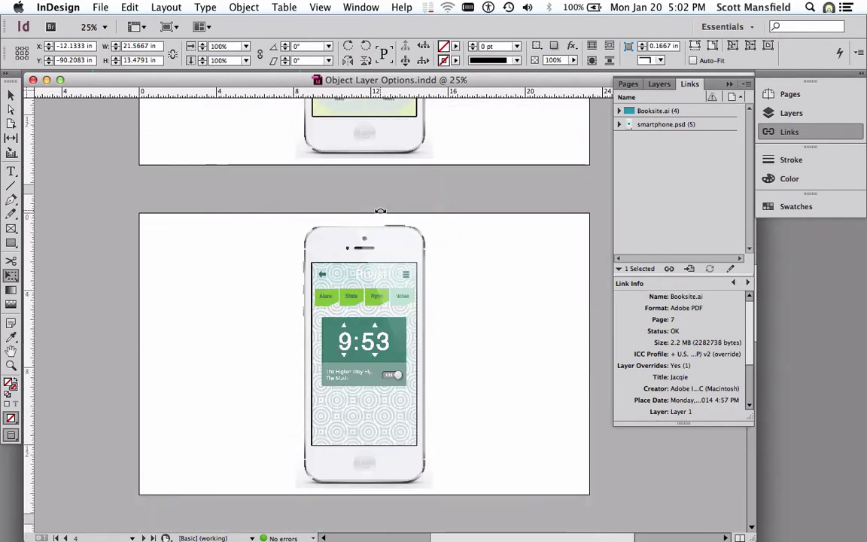
scroll(378, 211, up, 6)
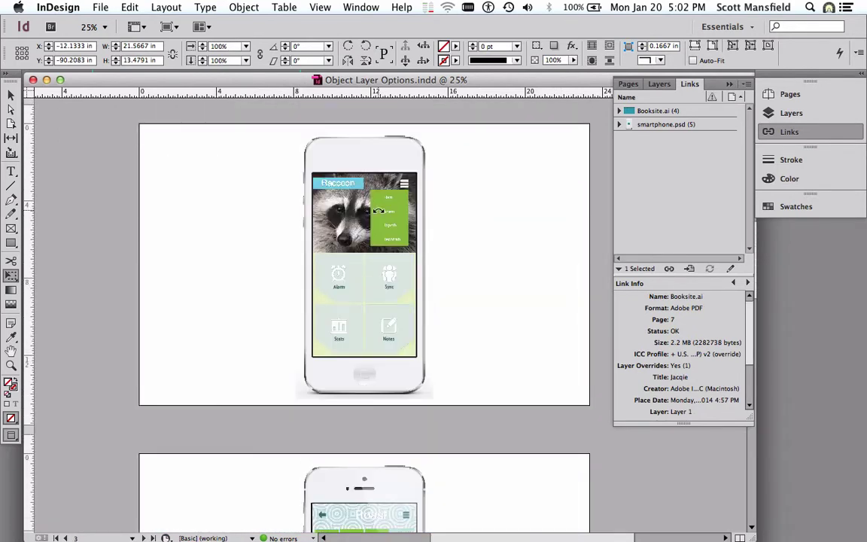
scroll(378, 212, down, 8)
scroll(378, 212, down, 5)
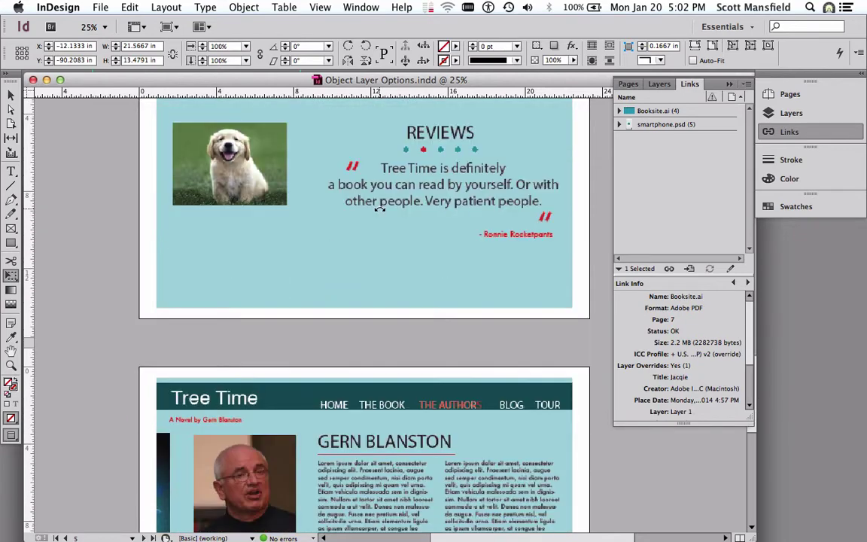
scroll(402, 217, down, 3)
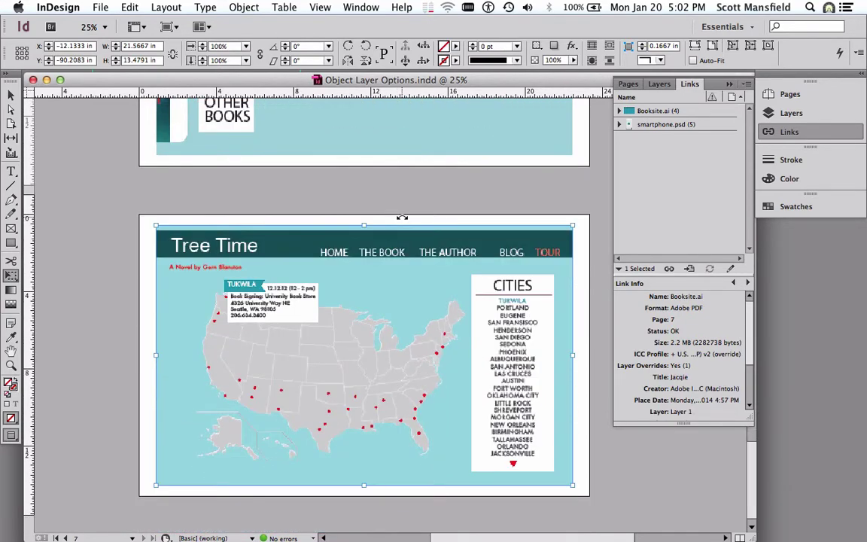
Step: Set View > Display Performance to High Quality Display
click(362, 8)
click(369, 8)
click(321, 7)
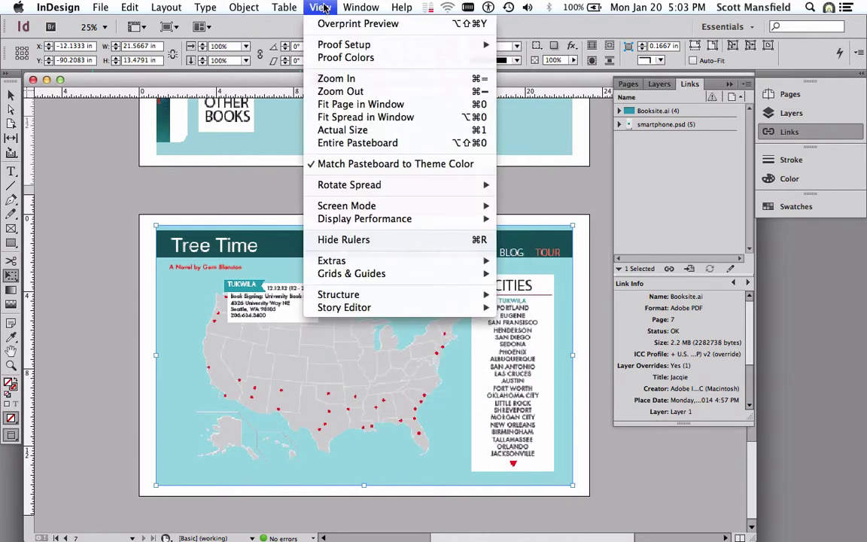
mouse_move(467, 219)
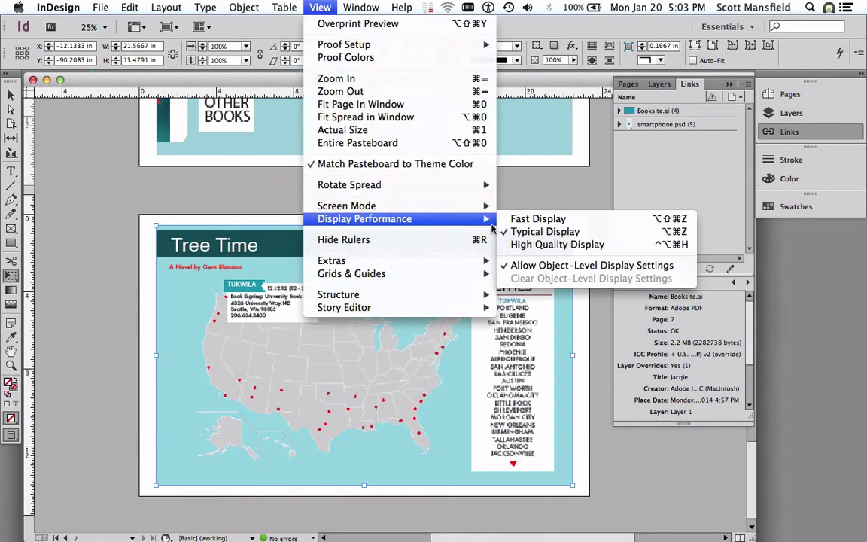
click(568, 247)
Step: Scroll to page 4 and zoom in, then out, on the Roast alarm phone mockup
scroll(388, 288, up, 5)
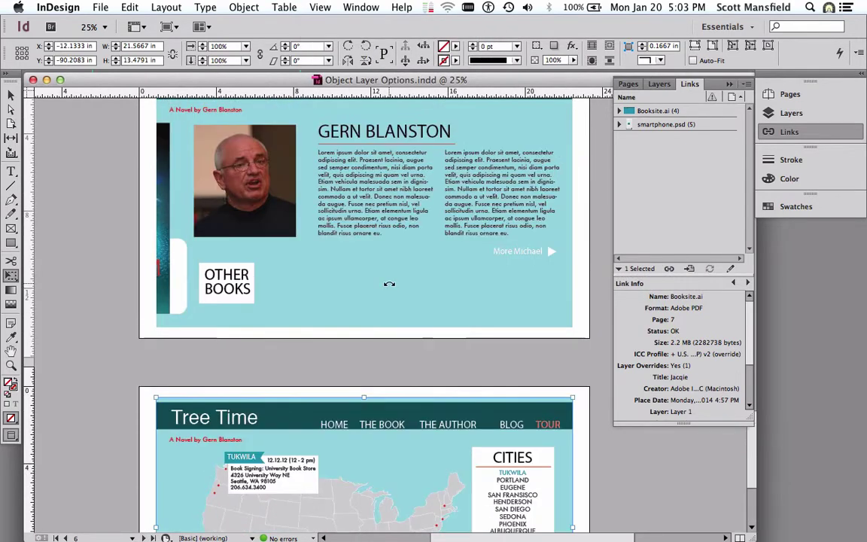
scroll(389, 284, up, 15)
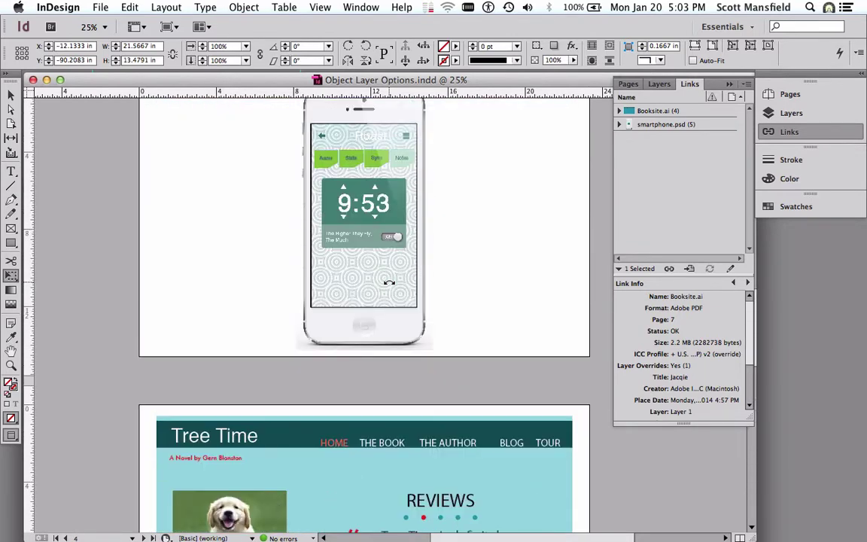
scroll(389, 284, up, 3)
click(357, 230)
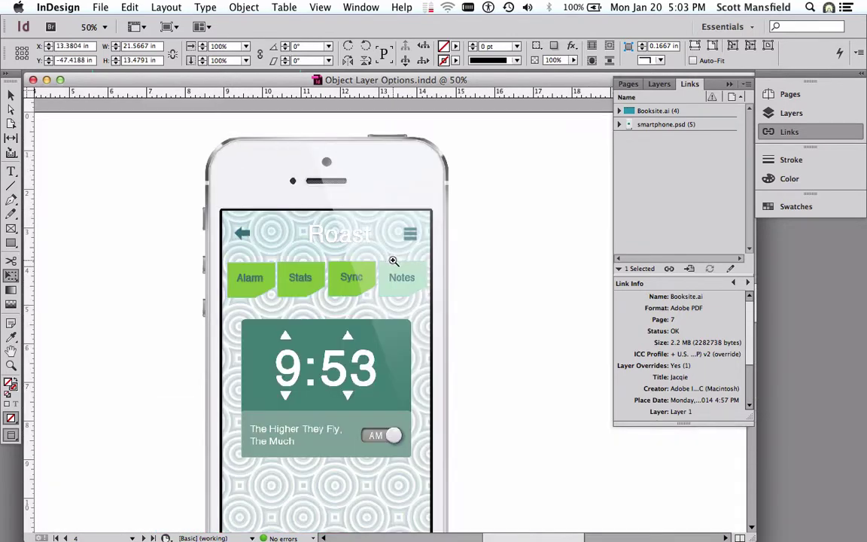
drag(360, 325, 364, 332)
alt+click(362, 329)
alt+click(362, 329)
alt+click(364, 328)
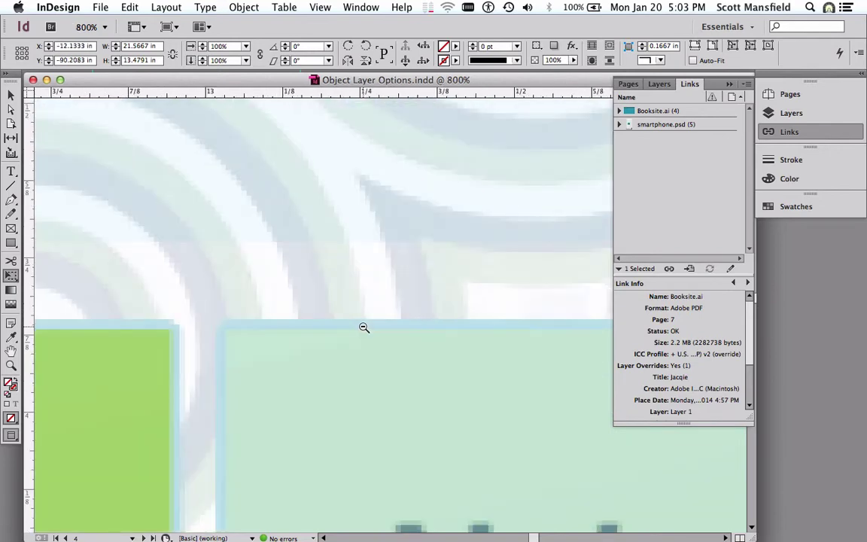
alt+click(364, 328)
alt+click(363, 327)
alt+click(364, 328)
alt+click(364, 327)
alt+click(364, 327)
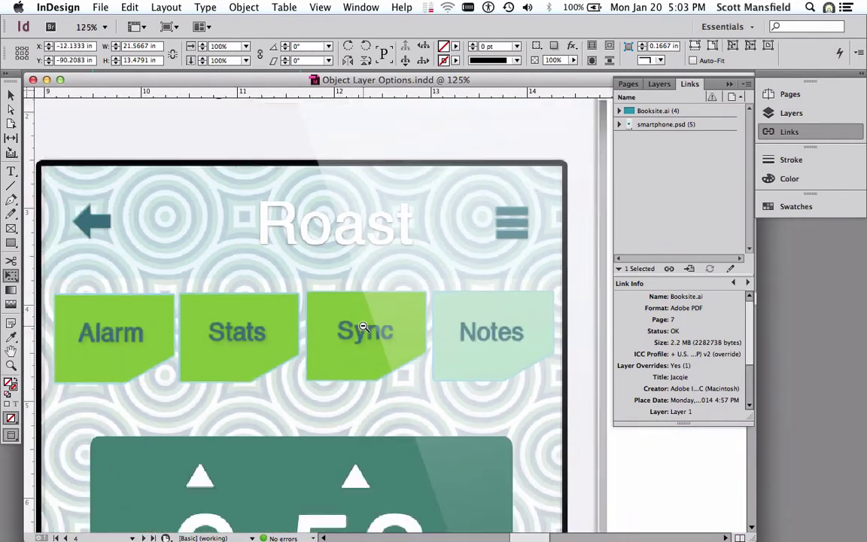
alt+click(364, 328)
alt+click(364, 328)
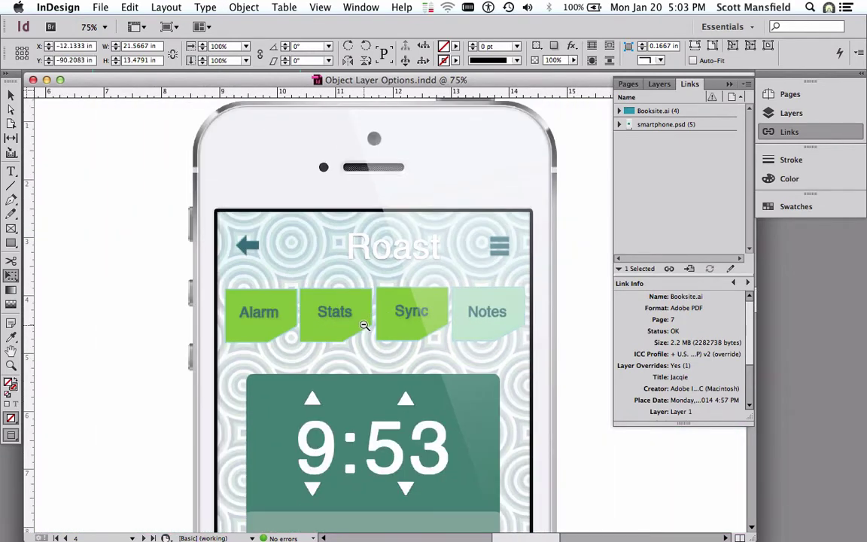
Step: Jump to page 1 in the Pages panel and zoom out to see the whole phone with its teal icon
click(627, 84)
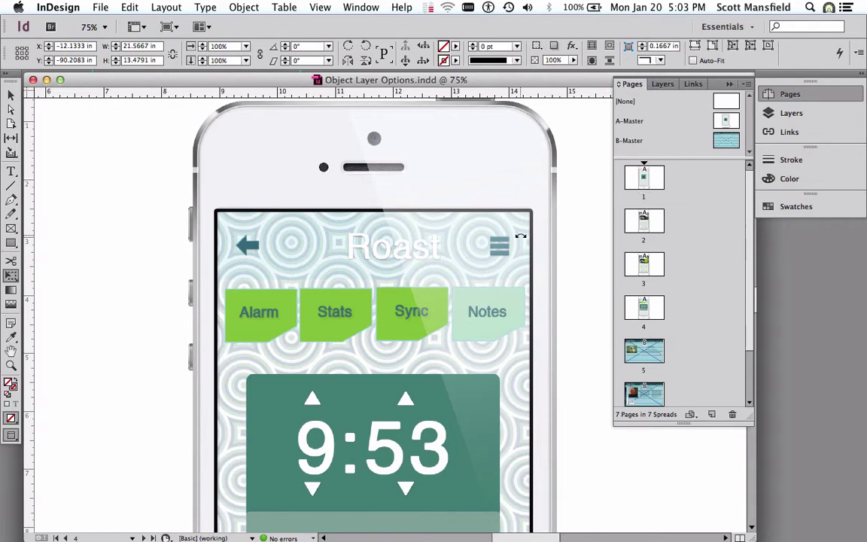
scroll(520, 236, up, 5)
scroll(520, 236, down, 5)
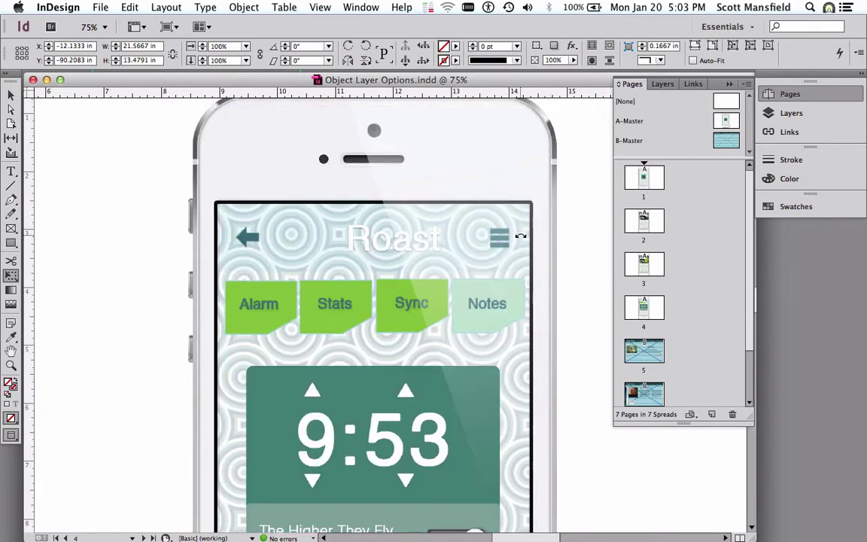
click(640, 179)
double_click(639, 179)
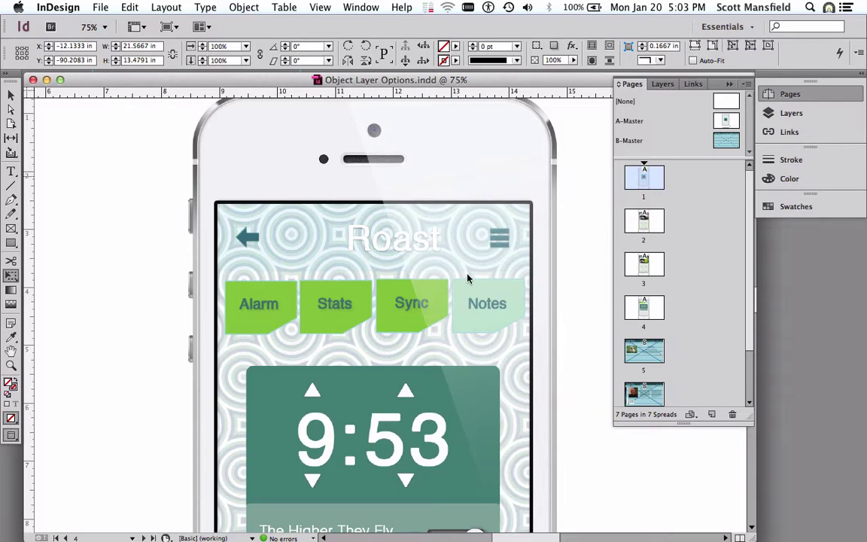
key(super+minus)
key(super+minus)
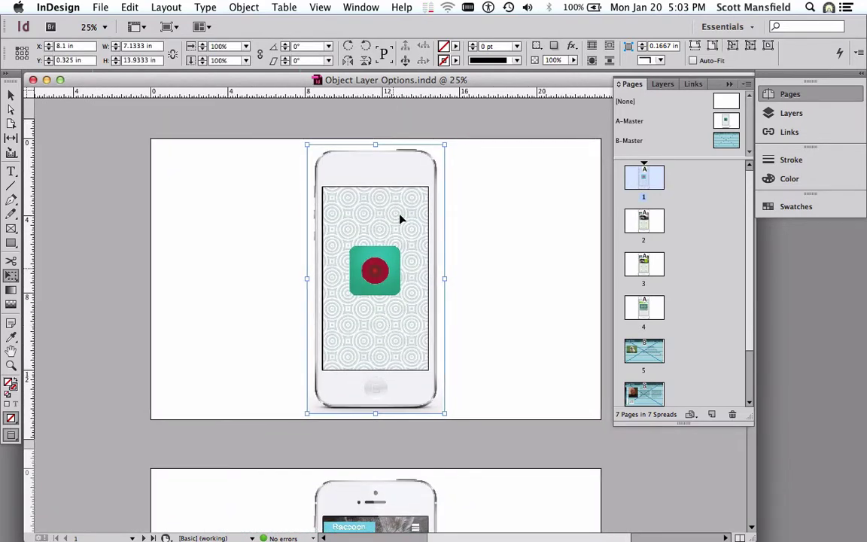
click(245, 7)
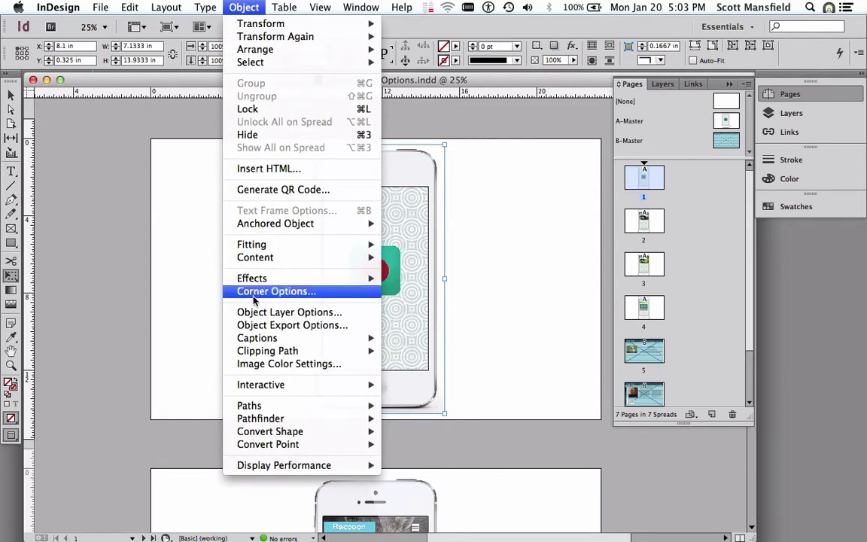
Step: Open Object Layer Options for the phone graphic and enlarge it to list all six layers
click(292, 313)
drag(393, 168, 549, 32)
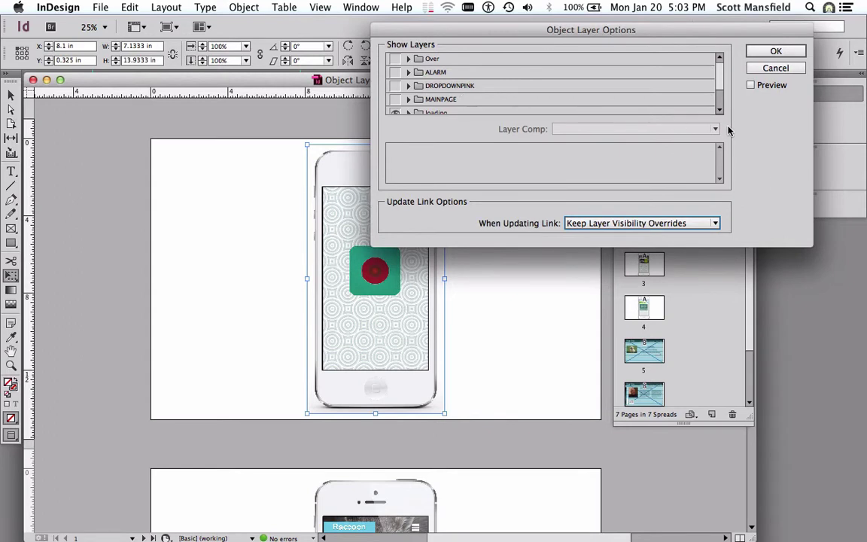
drag(810, 245, 805, 366)
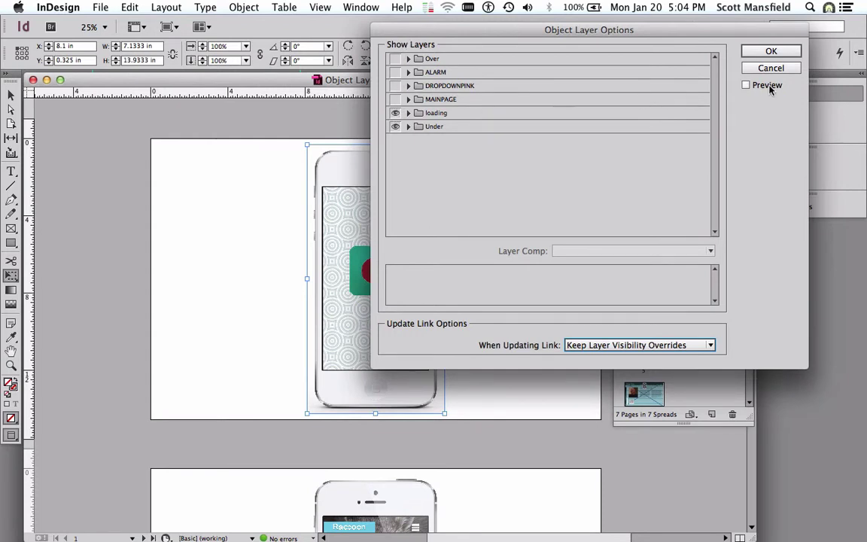
drag(639, 33, 720, 66)
drag(783, 68, 765, 55)
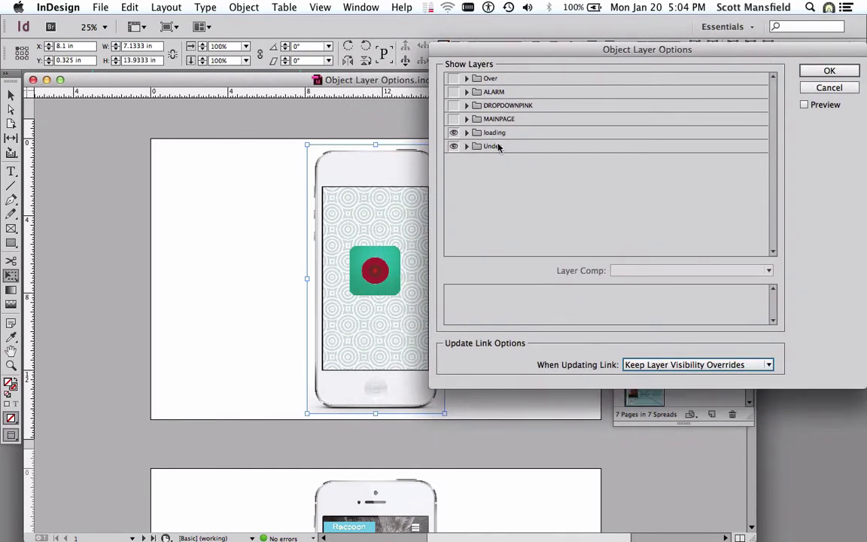
Step: Enable Preview and toggle the MAINPAGE layer visible, then hidden again
click(805, 106)
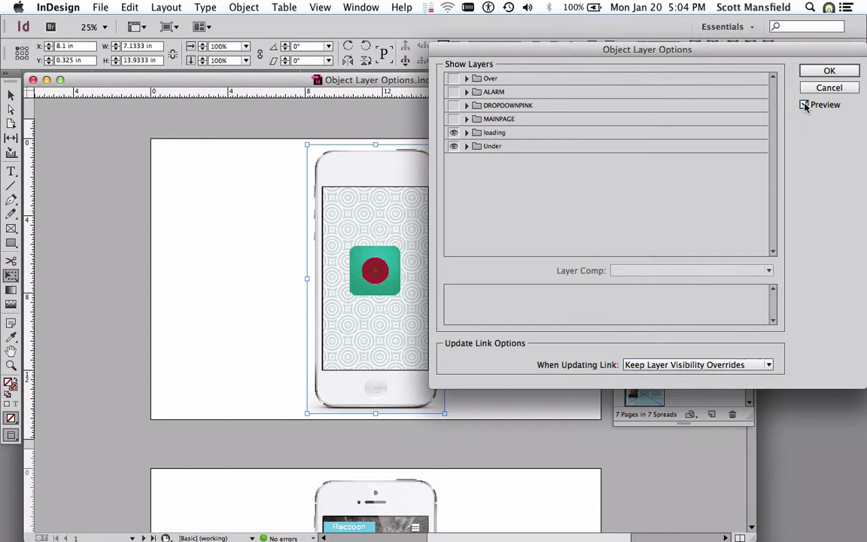
click(454, 119)
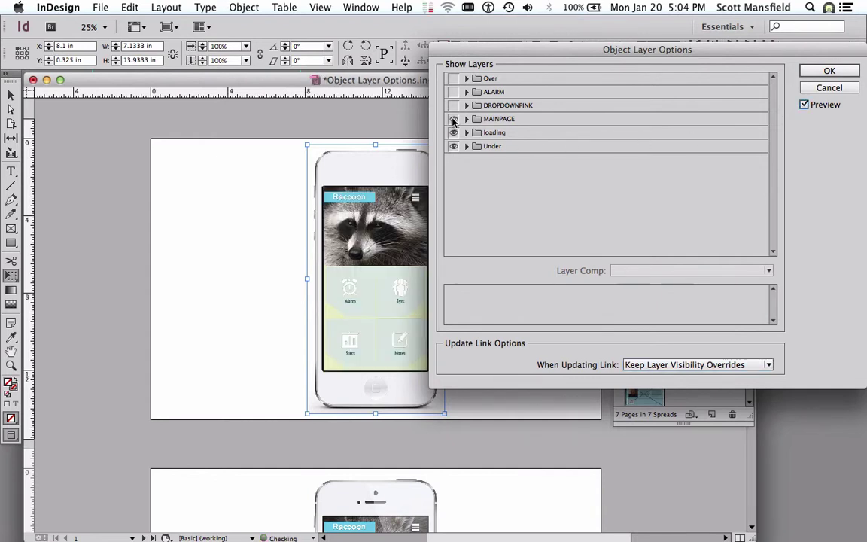
drag(514, 58, 540, 53)
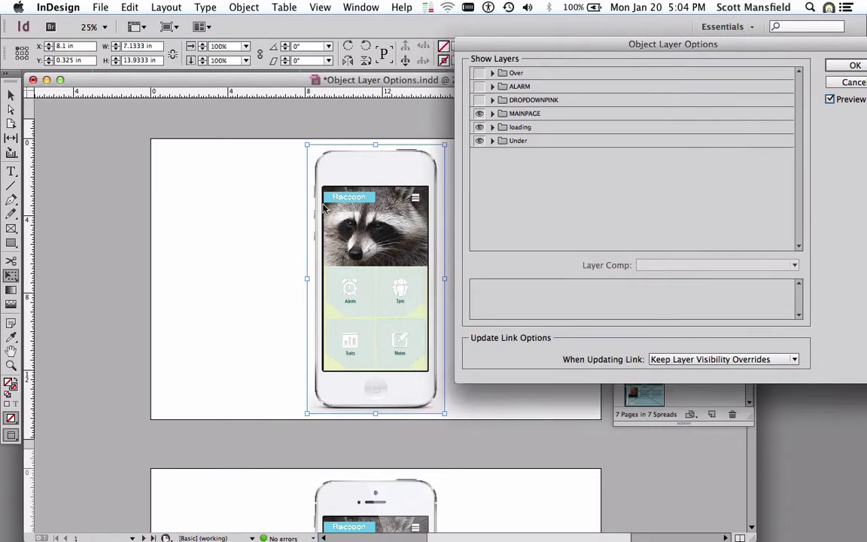
click(480, 114)
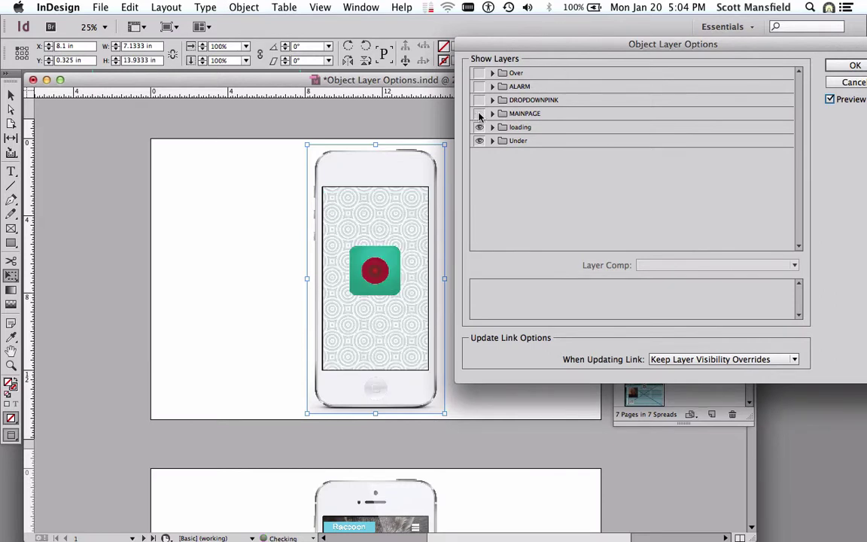
Step: In Photoshop, hide Over and ALARM, show loading and MAINPAGE, and expand the MAINPAGE group
key(super+Tab)
key(super+Tab)
key(super+Tab)
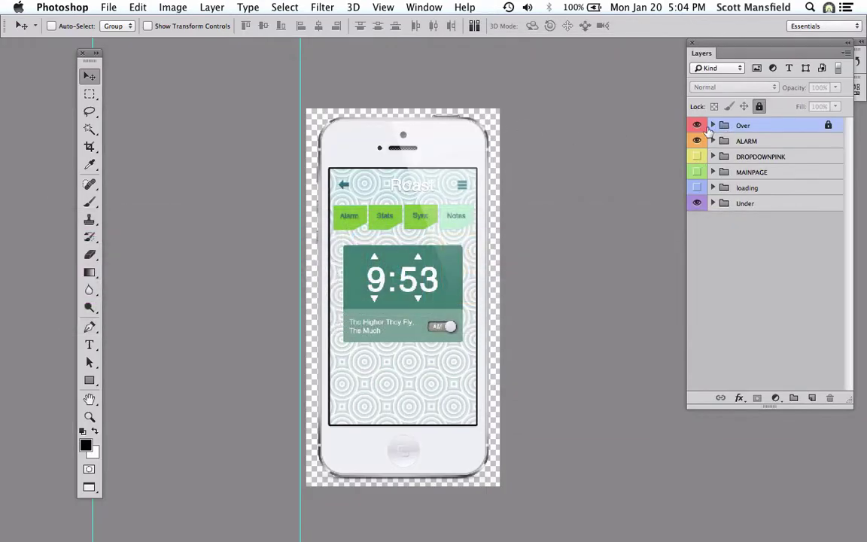
click(697, 125)
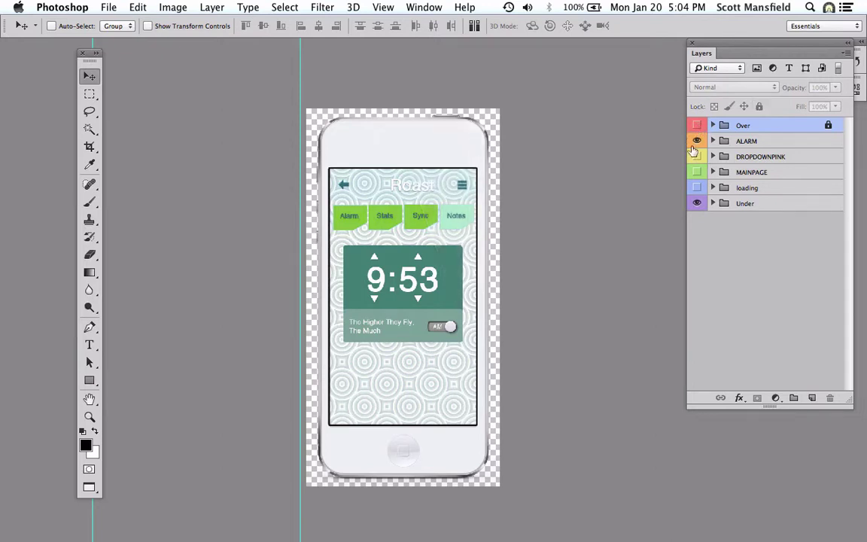
click(697, 141)
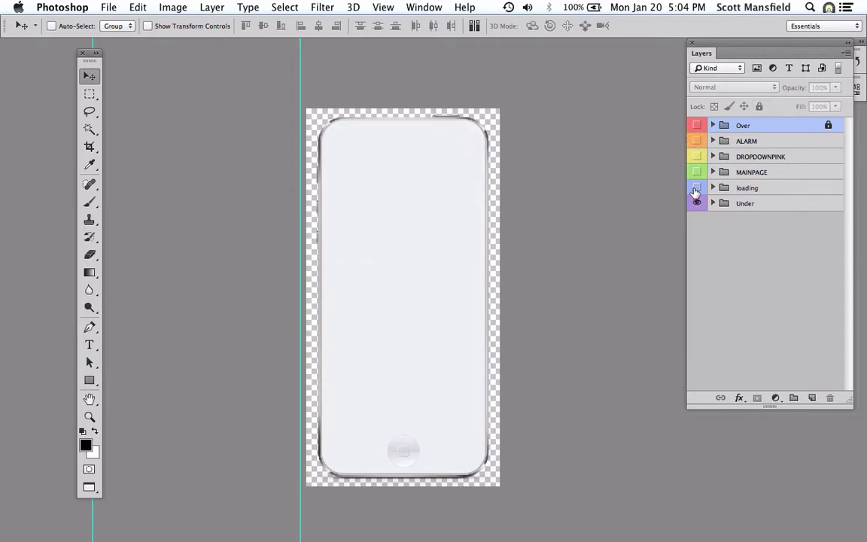
click(698, 188)
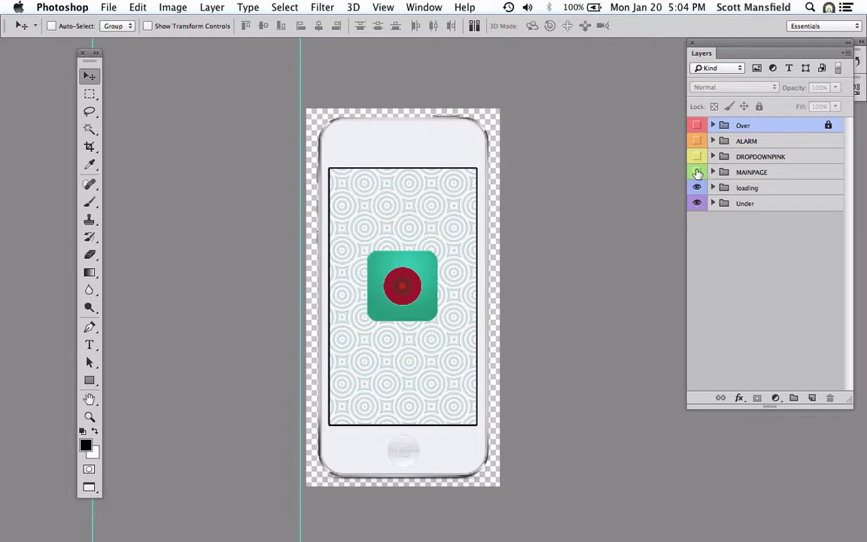
click(697, 173)
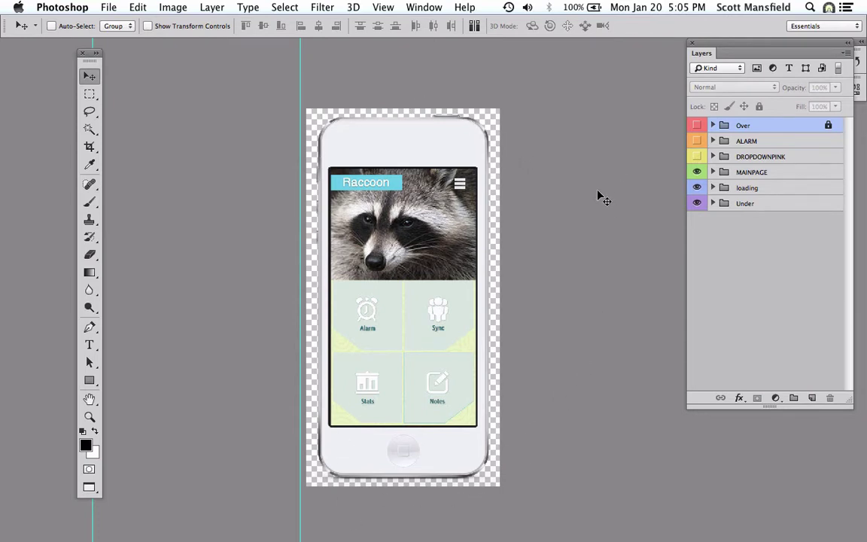
alt+click(713, 171)
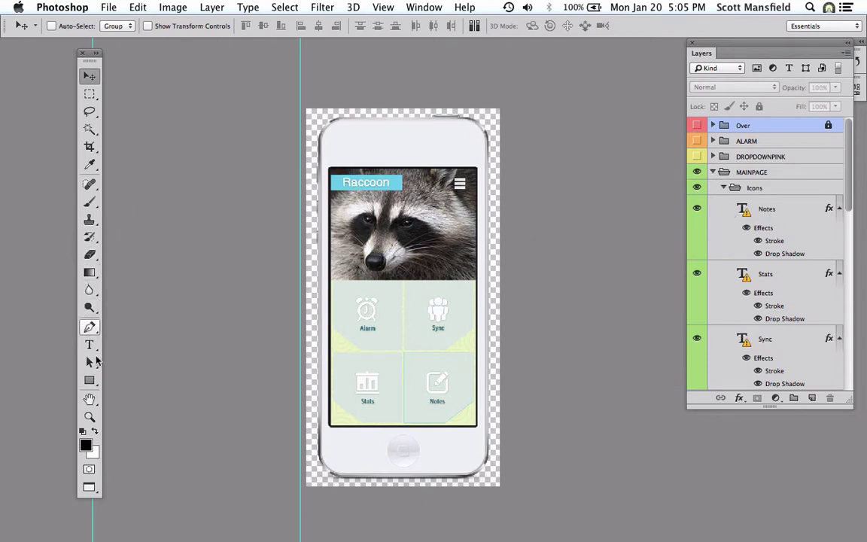
Step: Replace the phone title text 'Raccoon' with 'Possum' using the Type tool
click(89, 344)
click(364, 182)
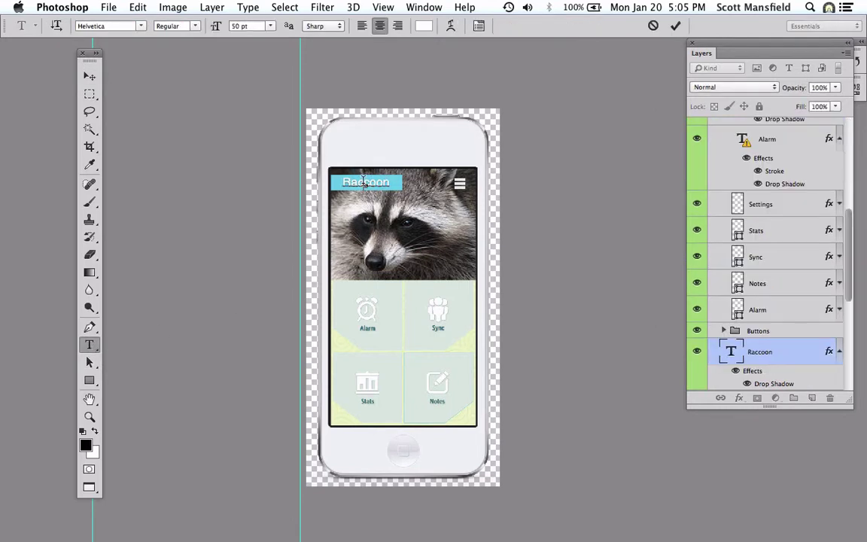
double_click(364, 181)
text(Possum)
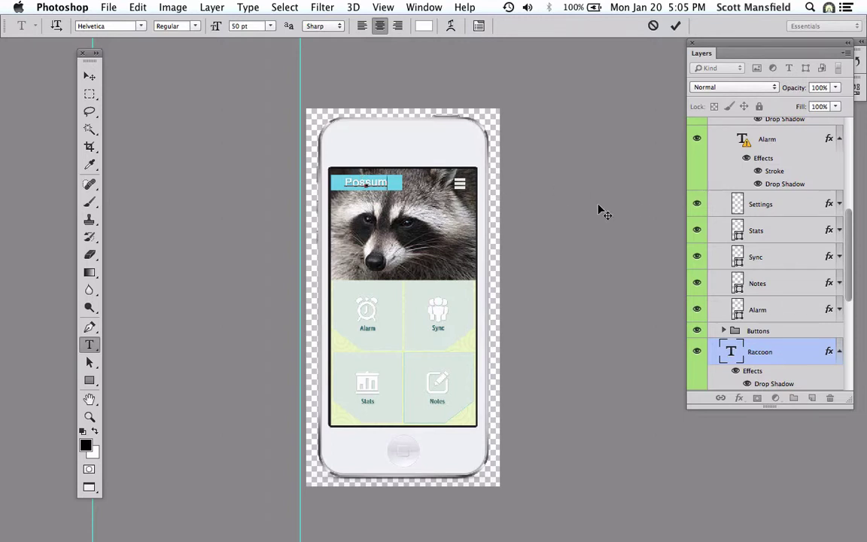
Step: Save the PSD via File > Save and return to InDesign
click(103, 6)
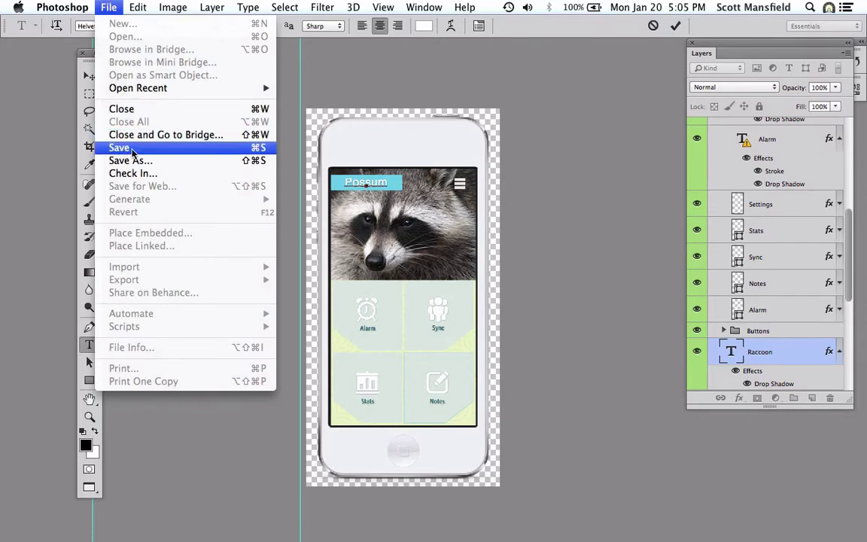
click(133, 150)
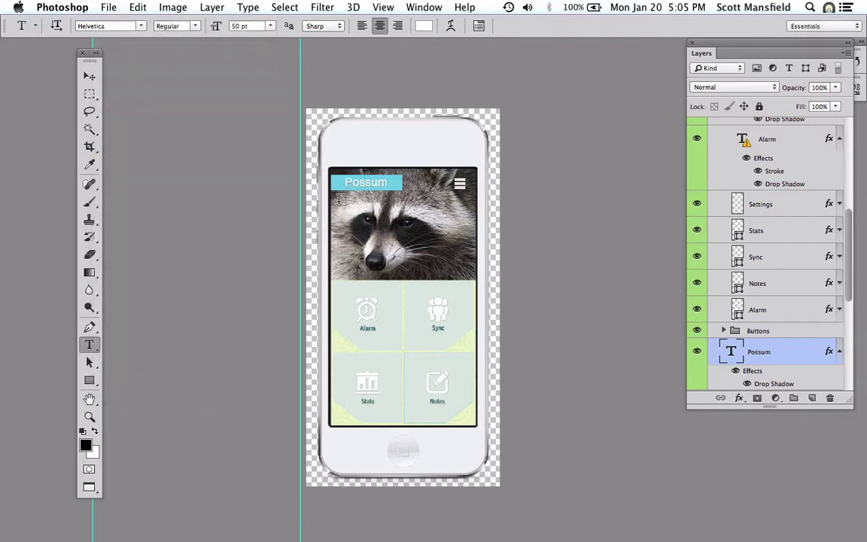
key(super+Tab)
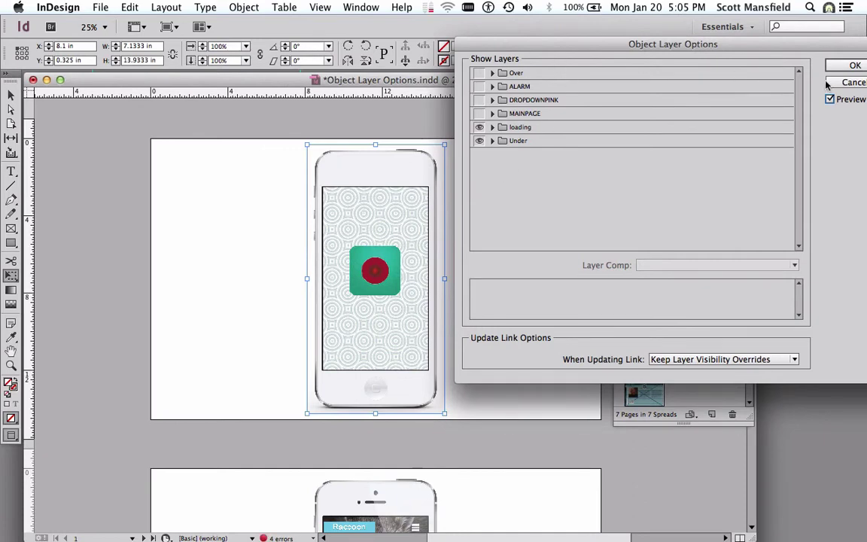
Step: Cancel Object Layer Options and show the Links panel, where smartphone.psd's placements are flagged Modified
click(855, 83)
click(360, 7)
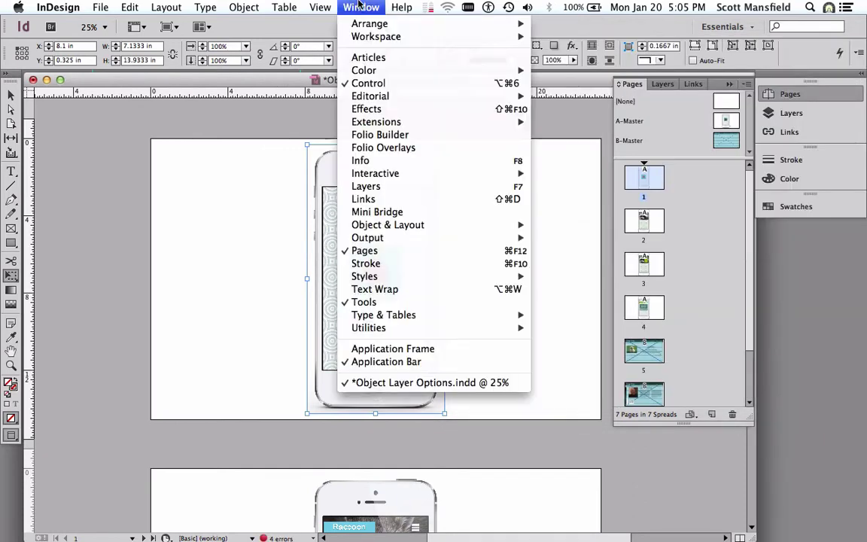
click(363, 198)
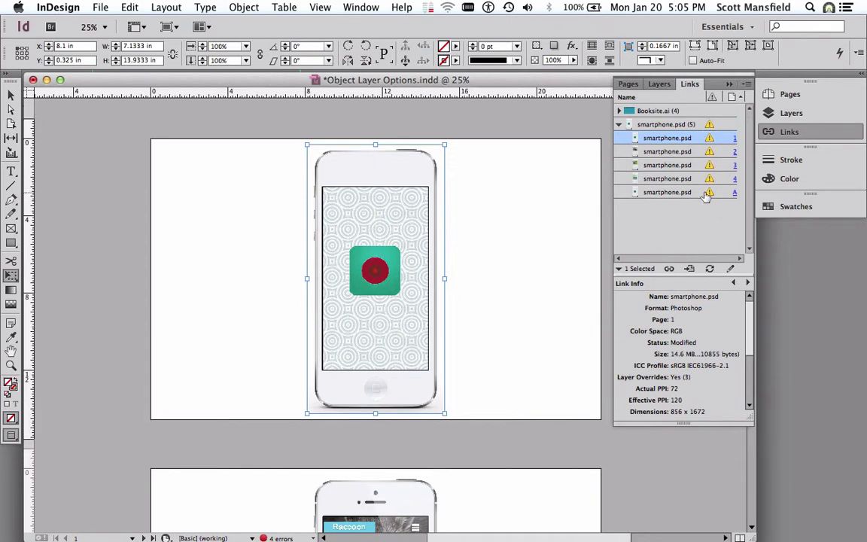
scroll(509, 262, down, 5)
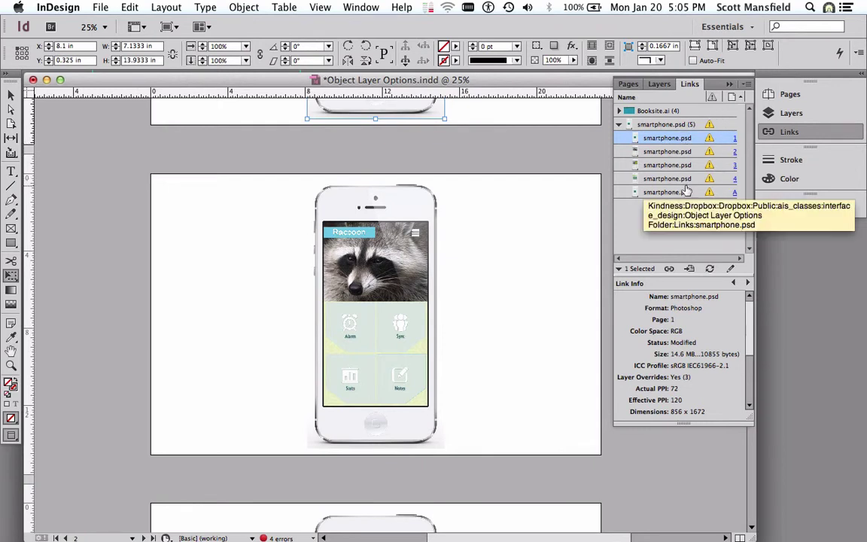
Step: Update all smartphone.psd links to show Possum, then select the placed phone and switch to Photoshop
click(748, 86)
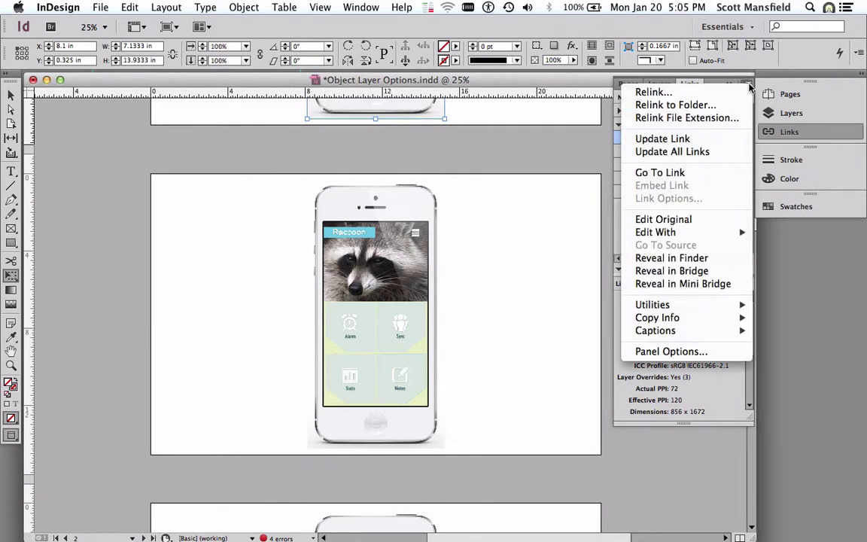
click(679, 153)
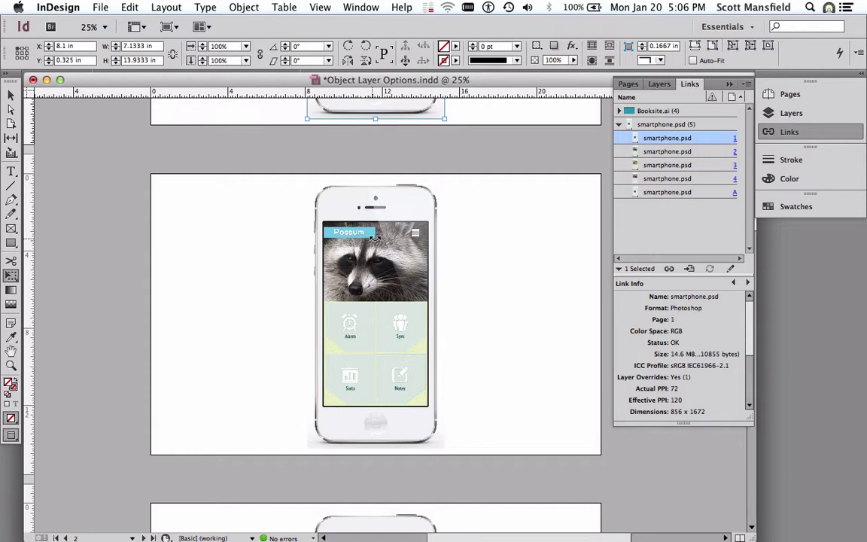
scroll(442, 246, down, 1)
scroll(442, 245, down, 10)
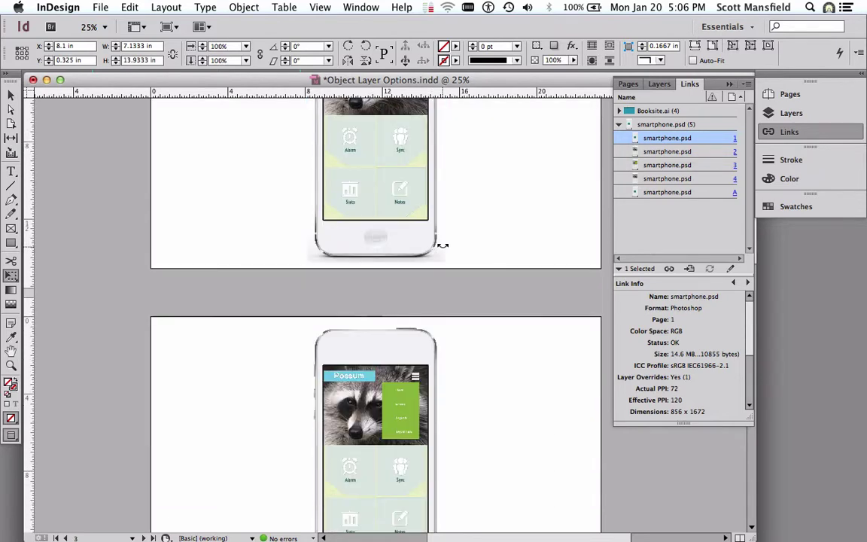
scroll(446, 244, down, 2)
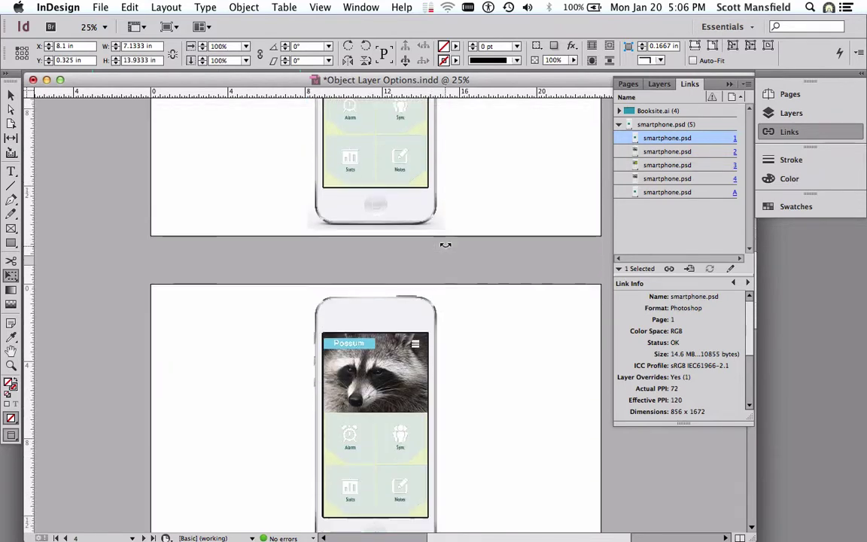
scroll(447, 245, up, 9)
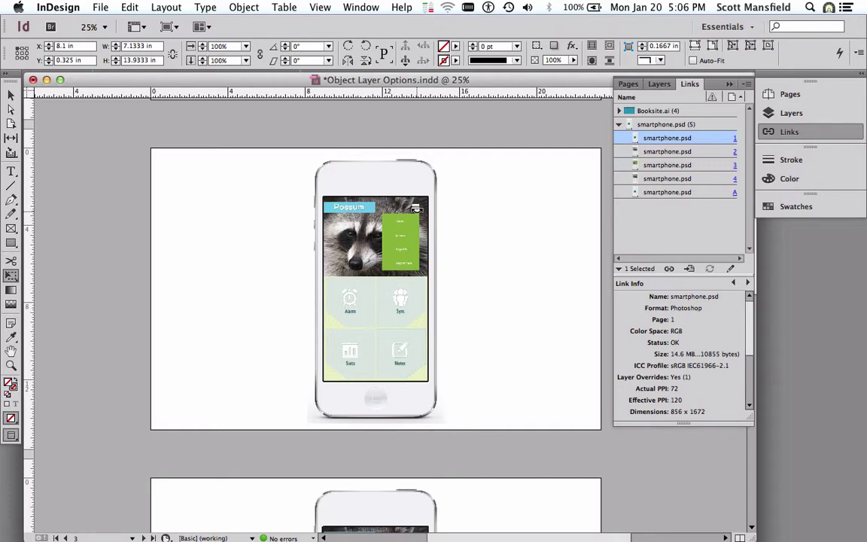
click(415, 208)
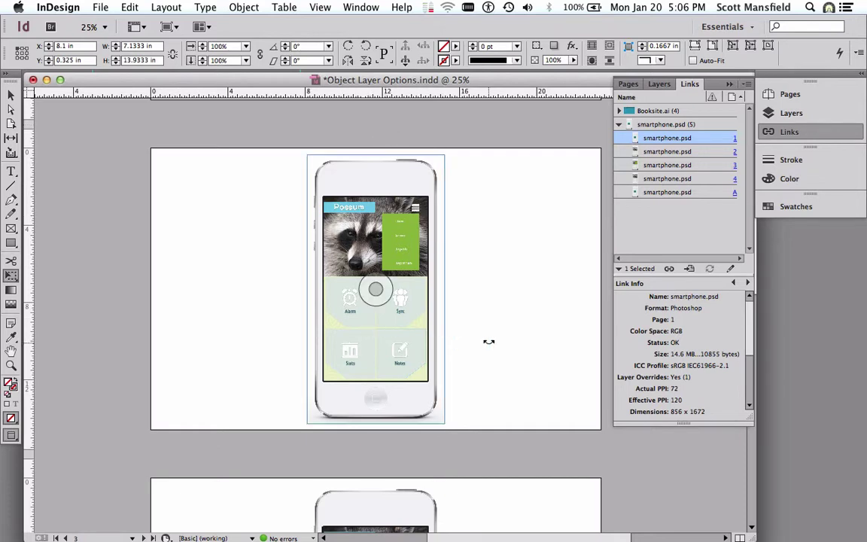
key(super+Tab)
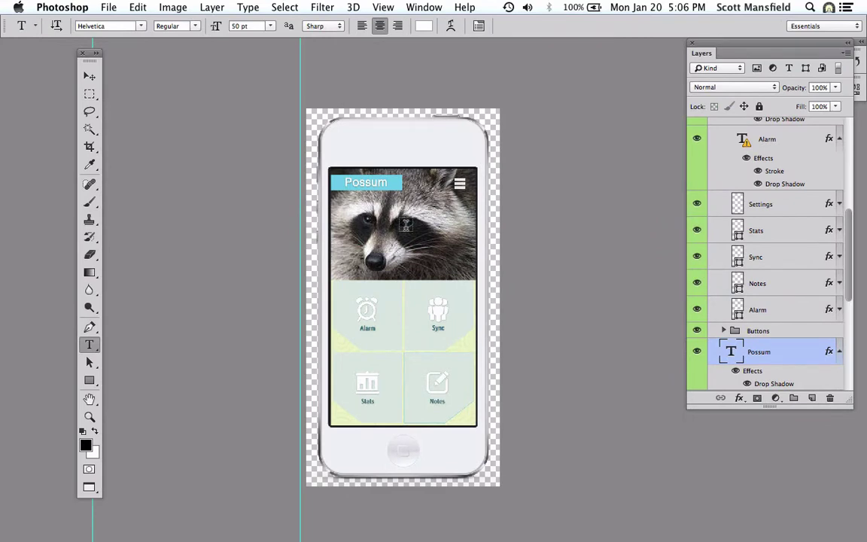
Step: Float the Layer Comps panel from the Window menu and move the Notes panel out of the way
click(435, 7)
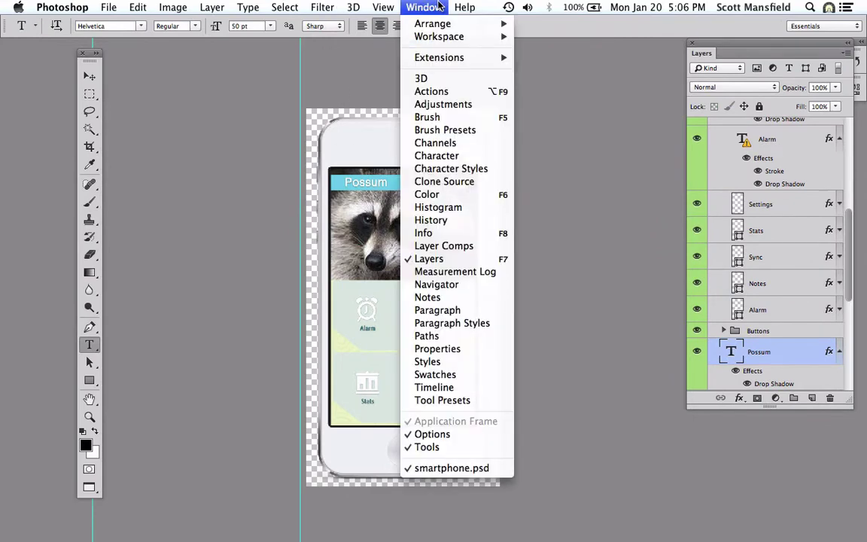
click(481, 246)
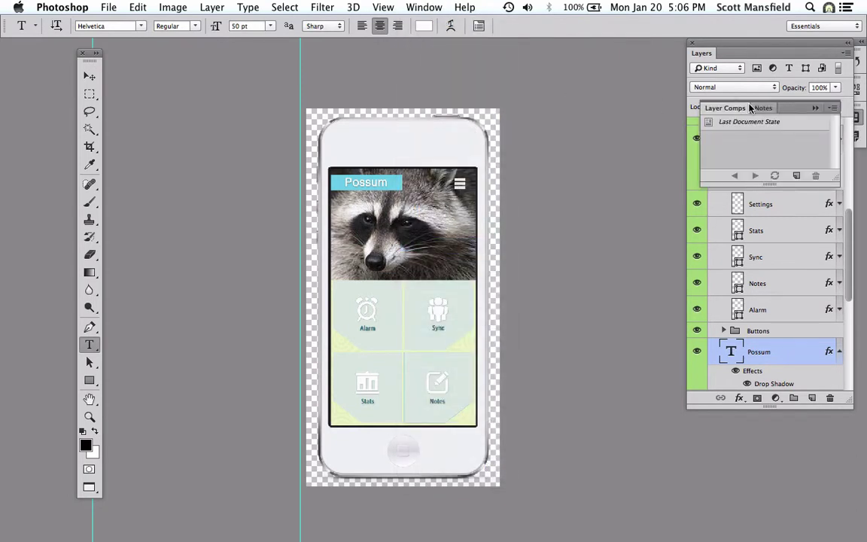
drag(730, 109, 182, 66)
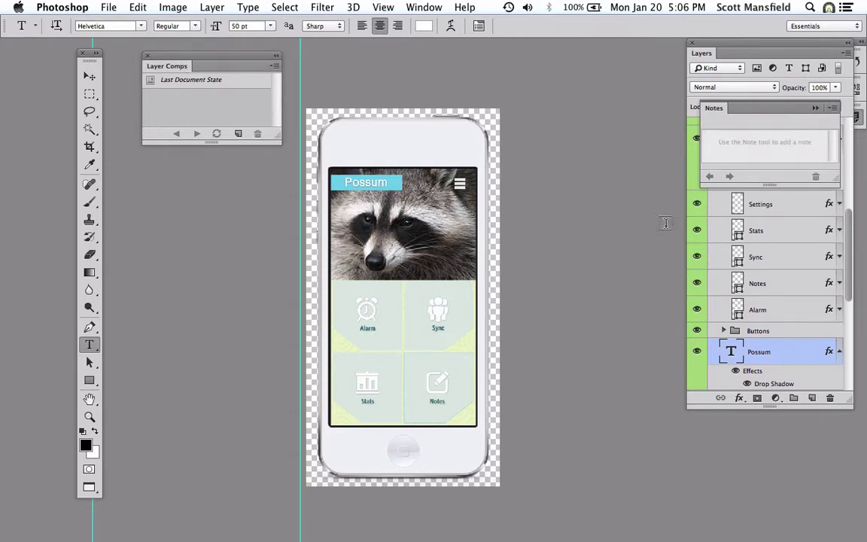
drag(708, 117, 768, 143)
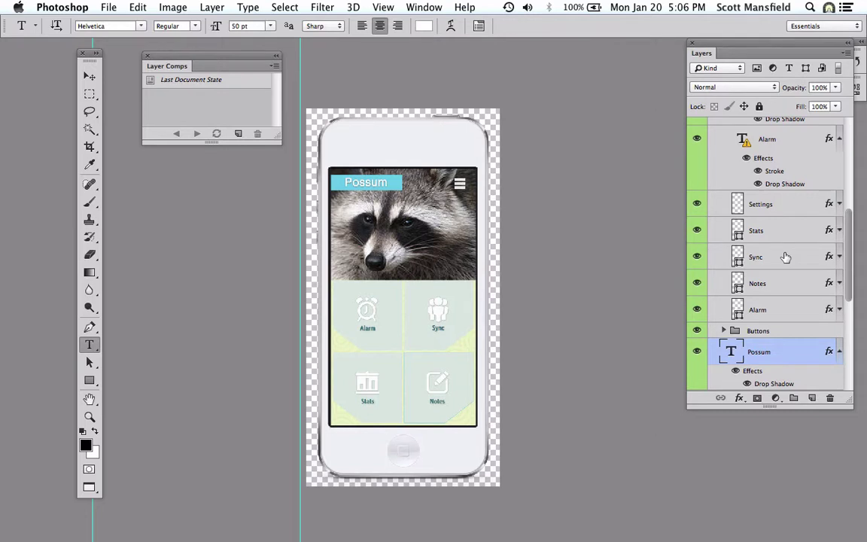
Step: Hide the Stats icon layer in MAINPAGE, leaving the Settings icon and Stats label visible
scroll(749, 301, up, 1)
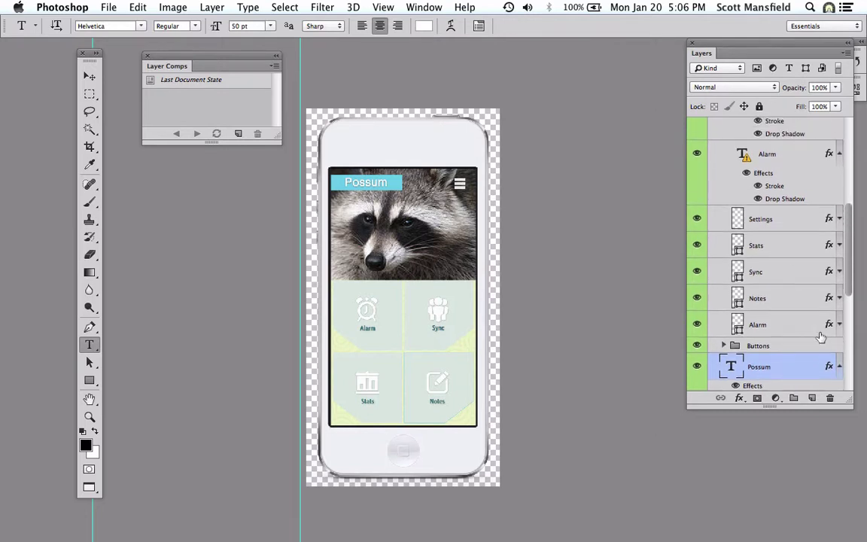
drag(851, 408, 854, 509)
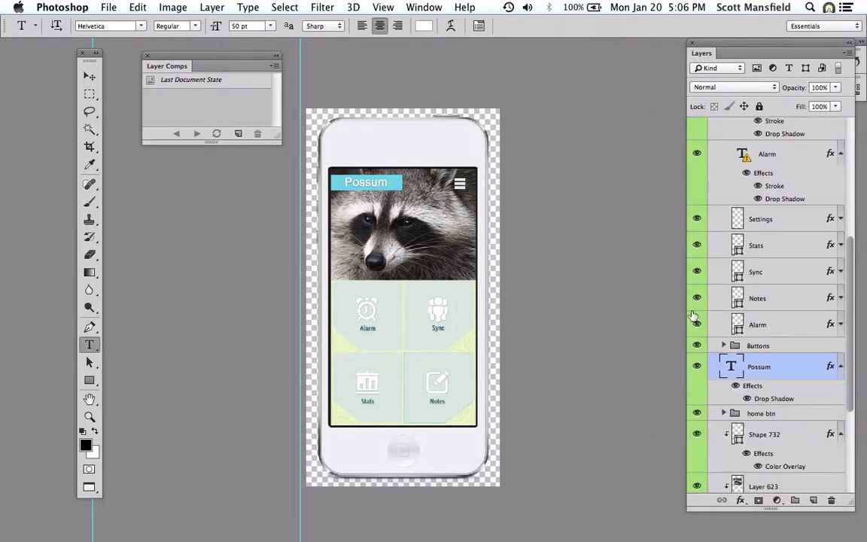
click(699, 219)
click(698, 218)
click(697, 246)
scroll(700, 248, up, 6)
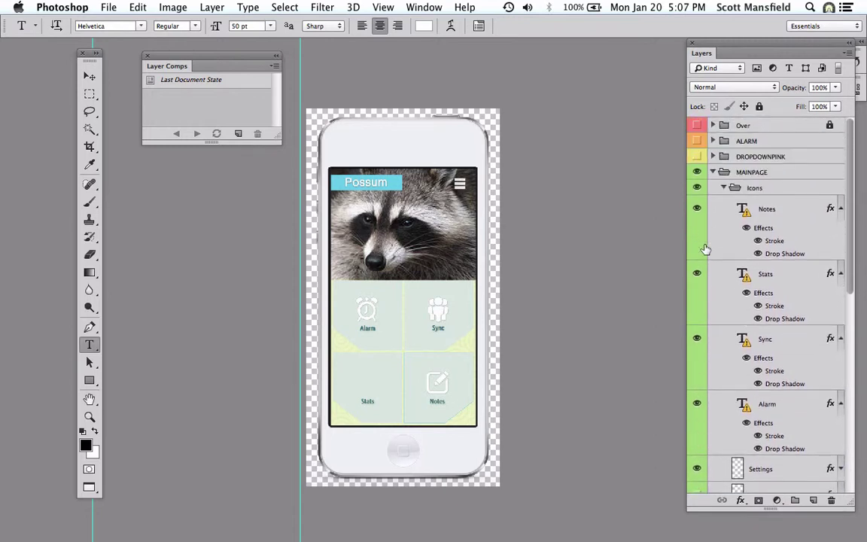
click(713, 172)
click(713, 173)
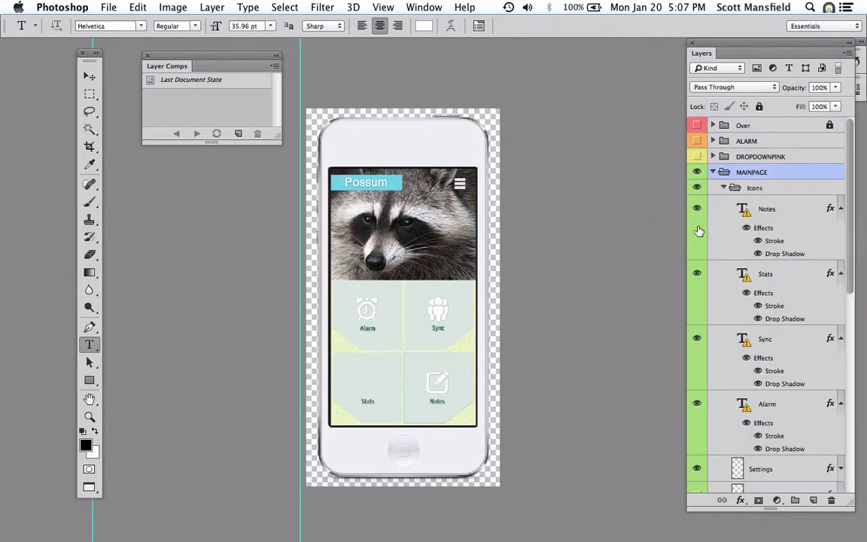
click(697, 274)
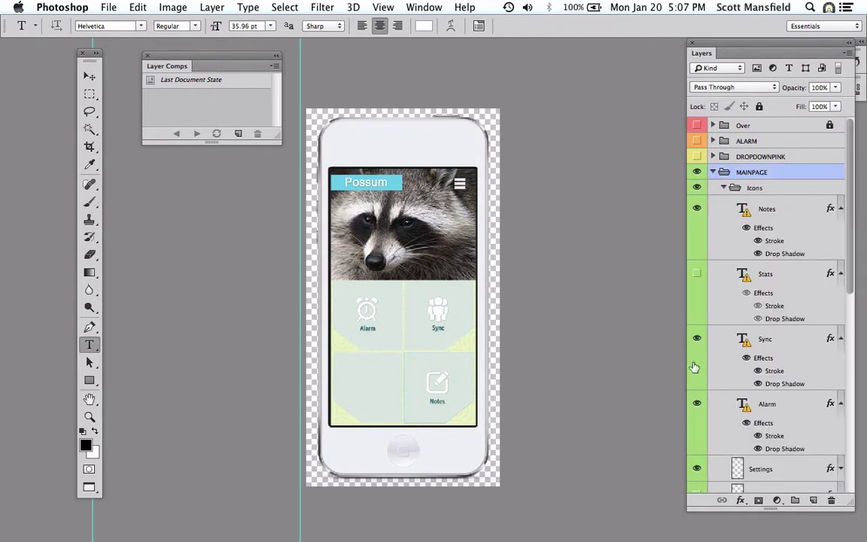
click(697, 274)
Step: Hide the Alarm label, keeping the Icons group, Sync, Stats label and Notes icon visible
click(697, 404)
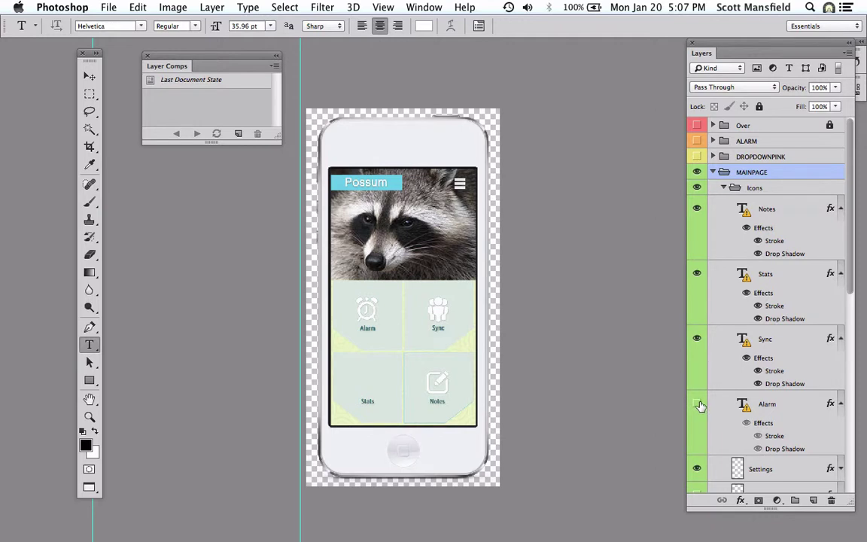
click(697, 188)
click(697, 189)
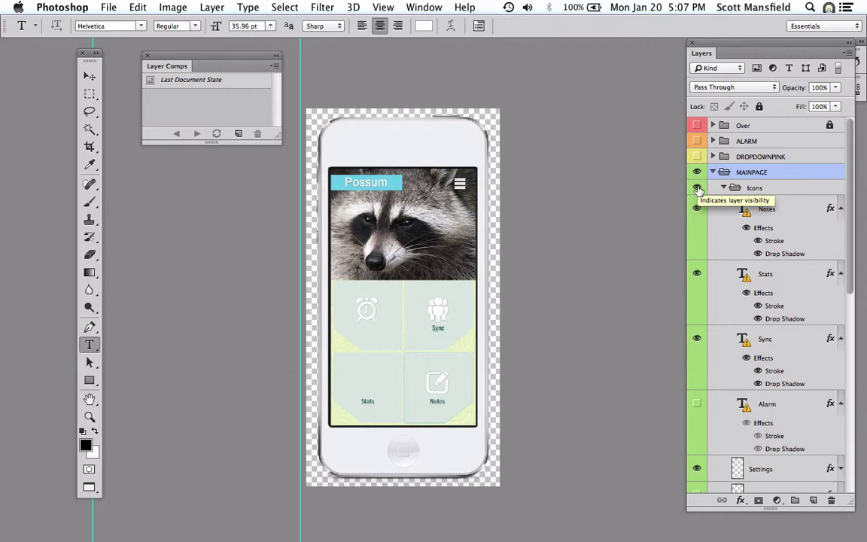
click(698, 339)
click(698, 274)
click(698, 273)
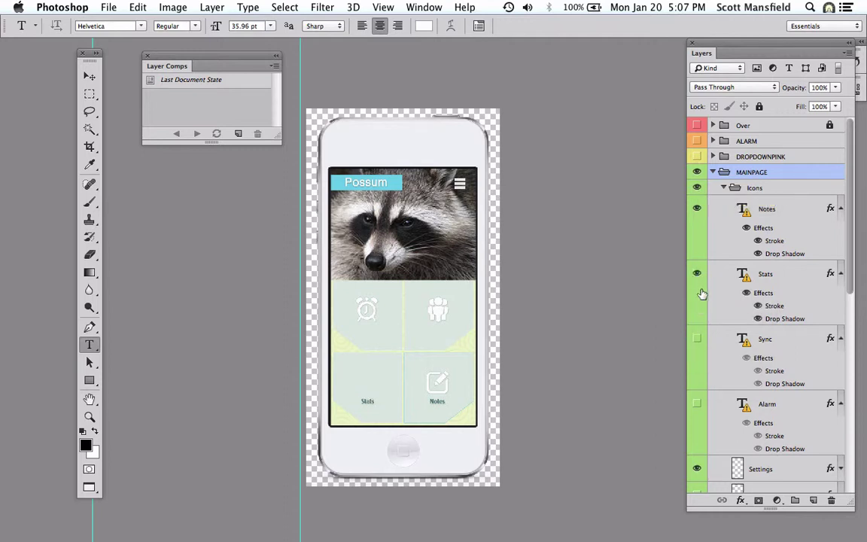
click(698, 339)
scroll(699, 343, down, 10)
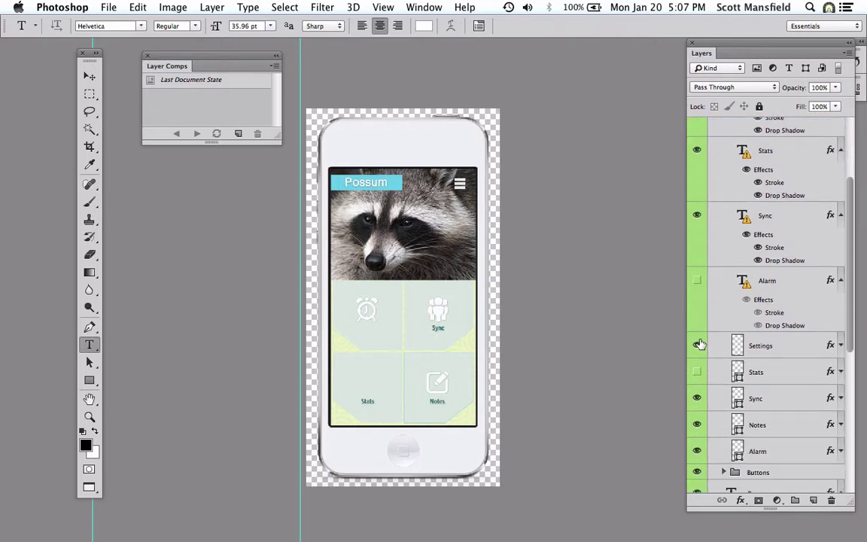
click(695, 337)
click(696, 338)
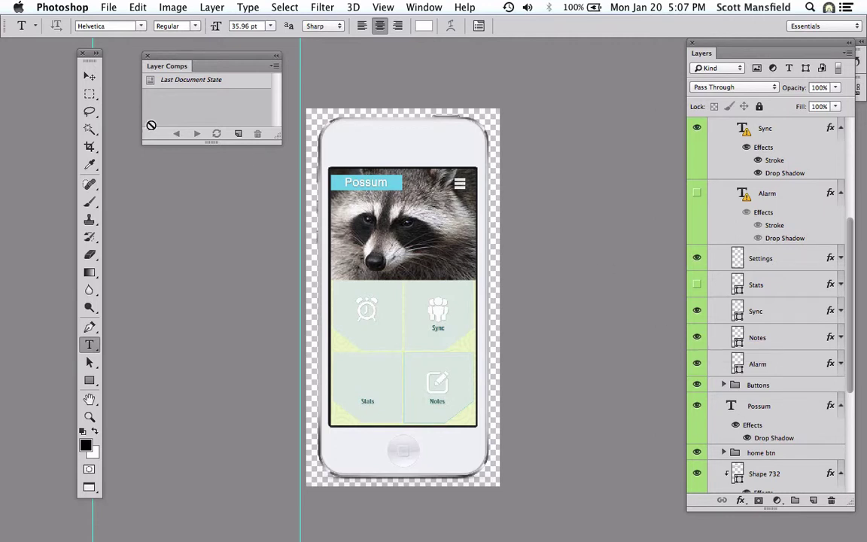
Step: Place the Layer Comps panel beside the layers and hide the raccoon photo layer
drag(198, 66, 581, 85)
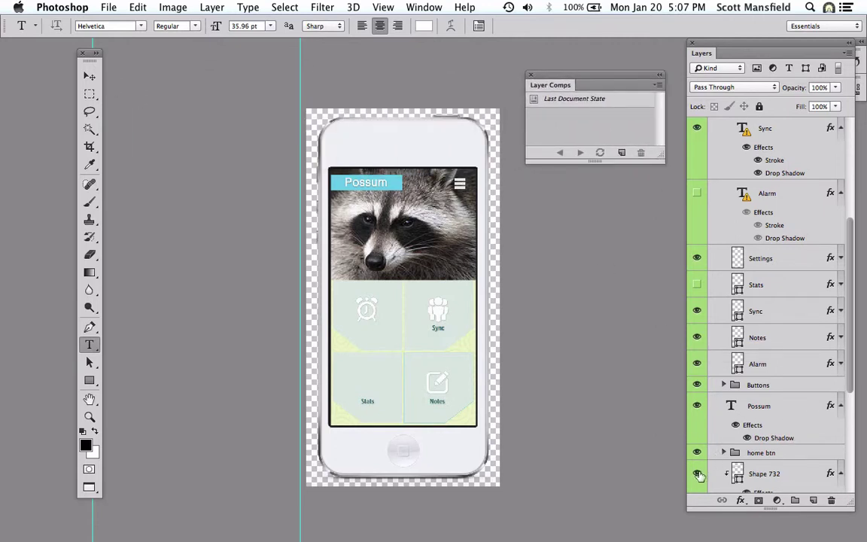
scroll(698, 474, down, 5)
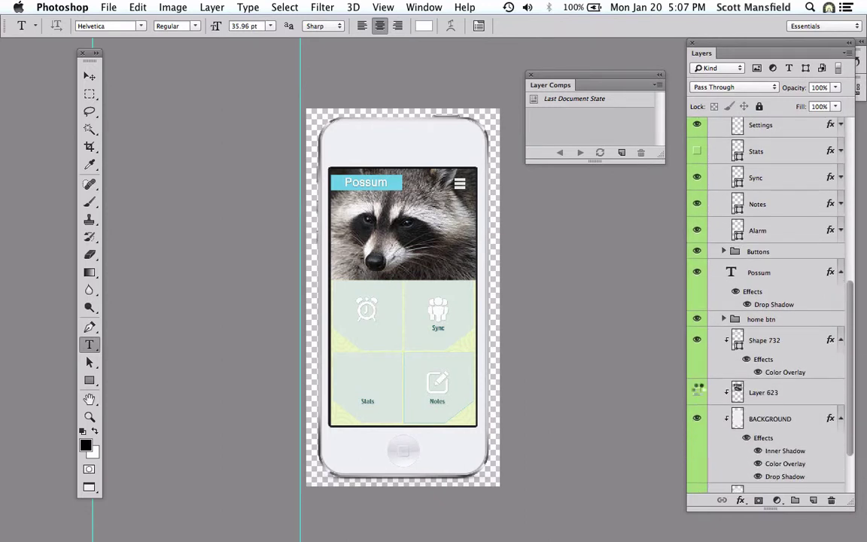
click(698, 392)
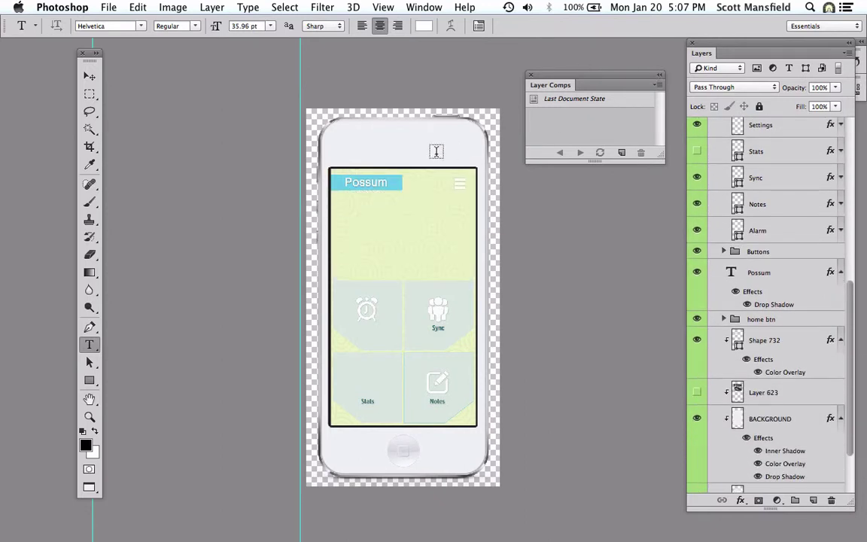
Step: Create a new visibility layer comp named '12 home page' for the current home screen
click(658, 87)
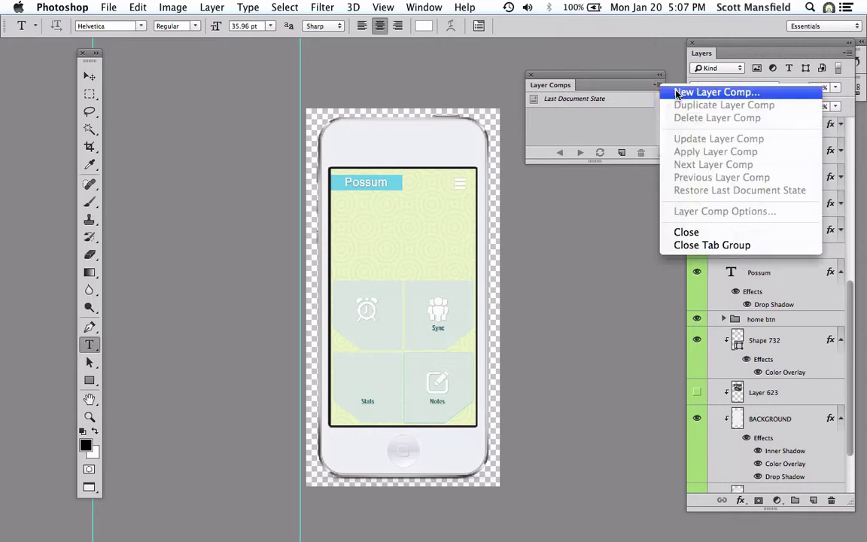
click(677, 92)
drag(493, 184, 271, 45)
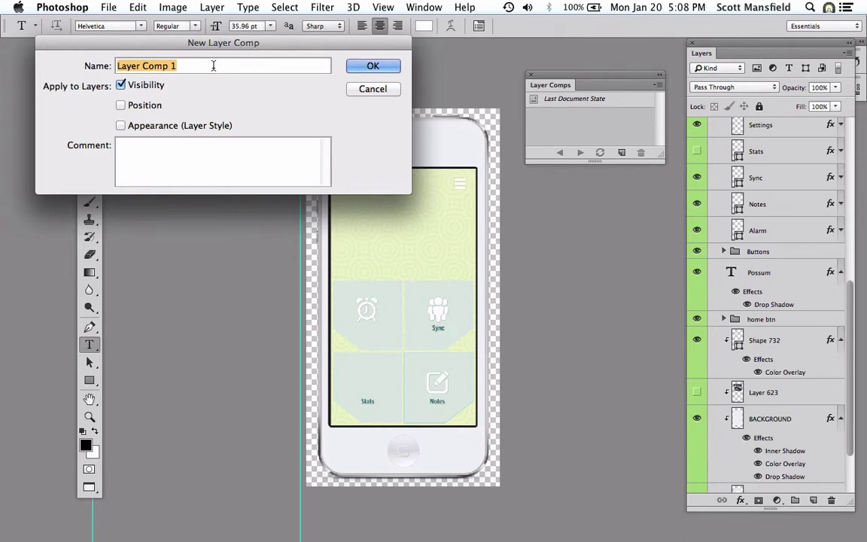
text(1)
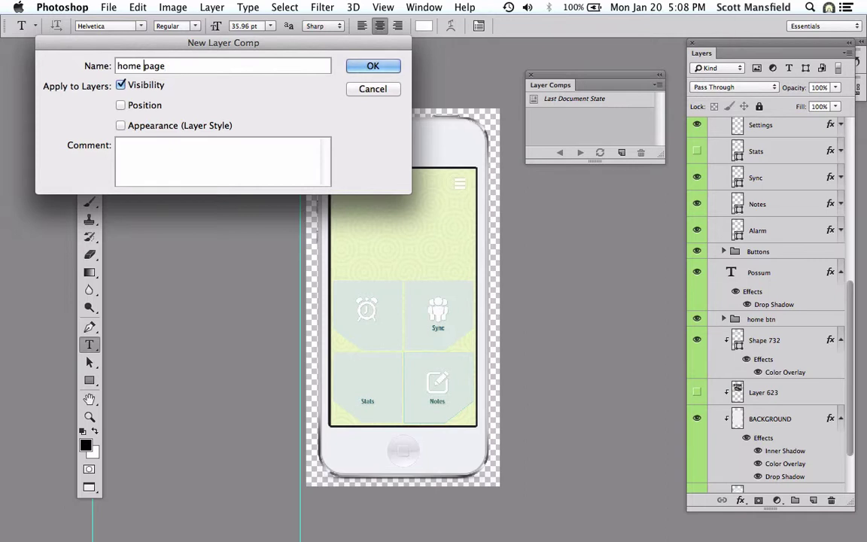
text(1)
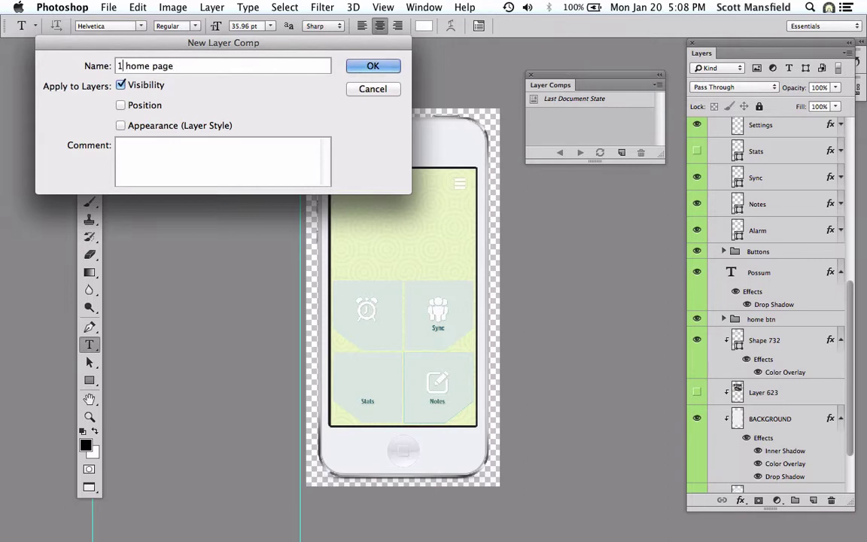
key(Left)
text(2)
click(374, 66)
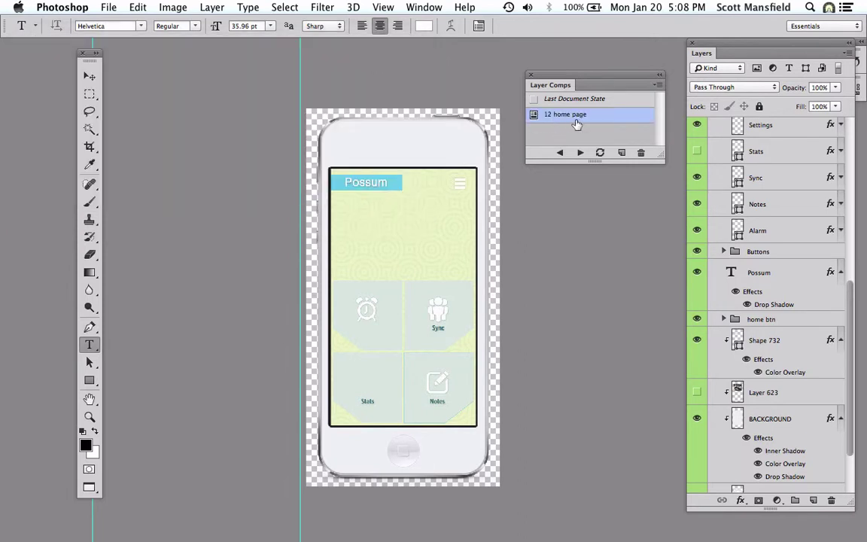
Step: Show the ALARM group and hide the MAINPAGE and loading groups
scroll(721, 218, up, 6)
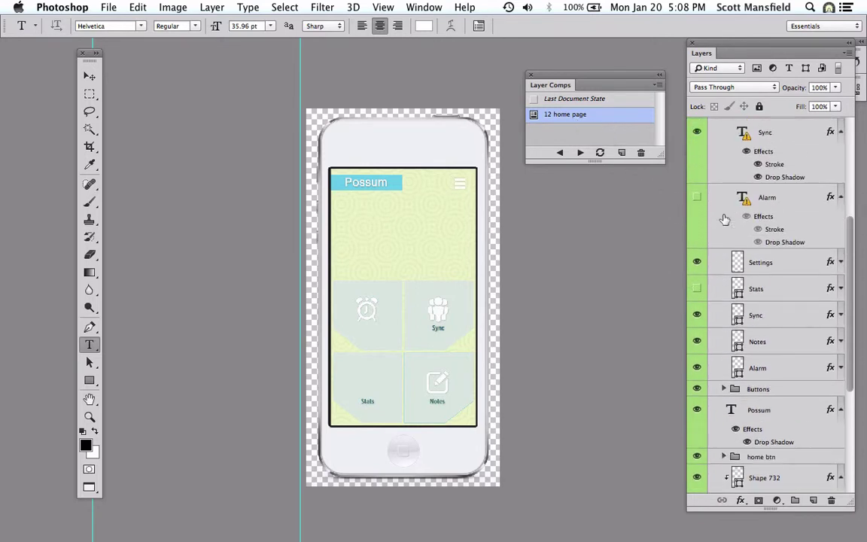
scroll(722, 218, up, 10)
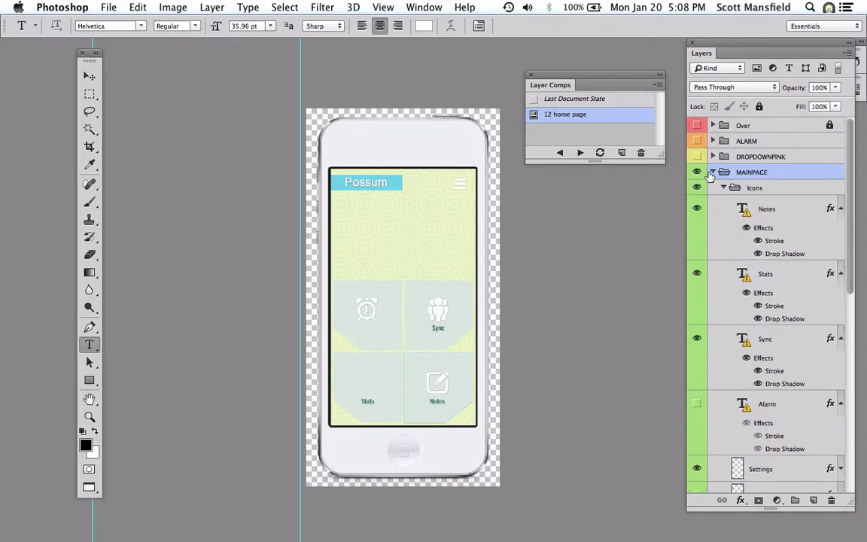
click(713, 172)
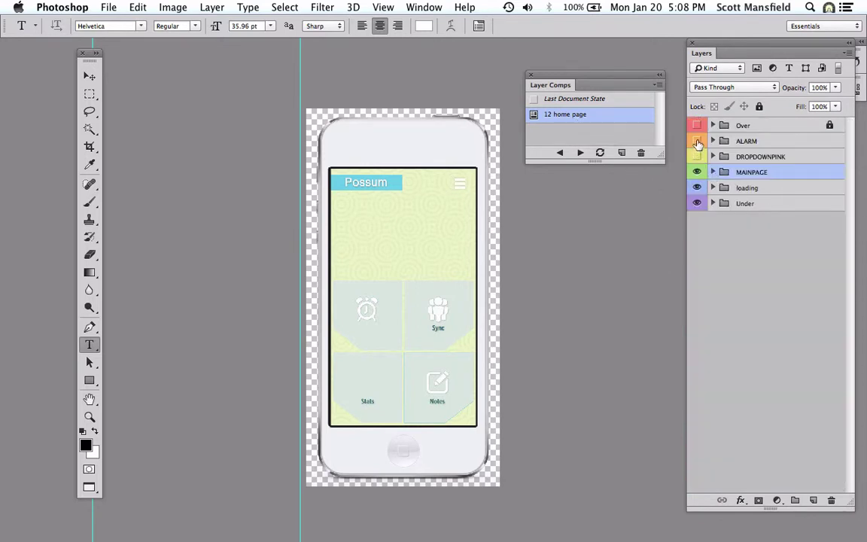
click(697, 141)
click(697, 172)
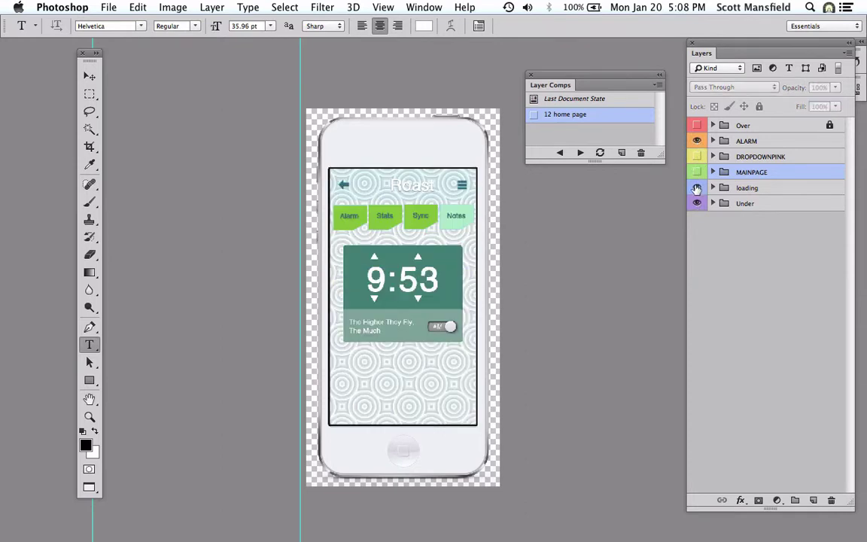
click(697, 188)
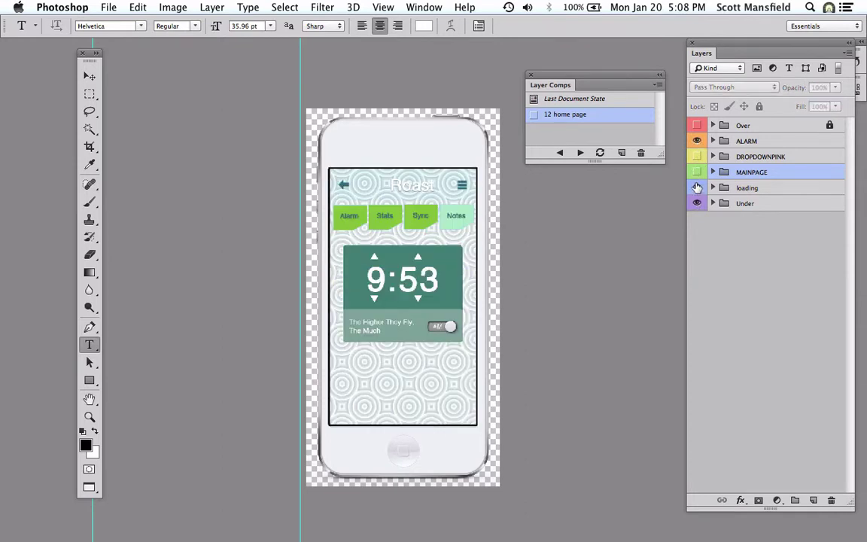
click(747, 141)
click(713, 141)
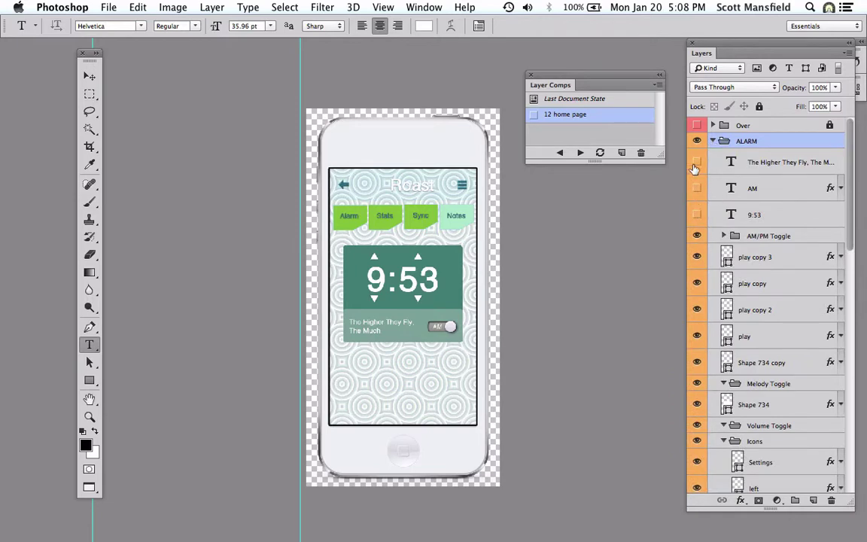
Step: Hide the four arrow layers around 9:53, keeping The Higher They Fly, AM and 9:53 visible
drag(697, 215, 694, 169)
click(697, 162)
click(697, 189)
click(700, 218)
drag(696, 257, 692, 332)
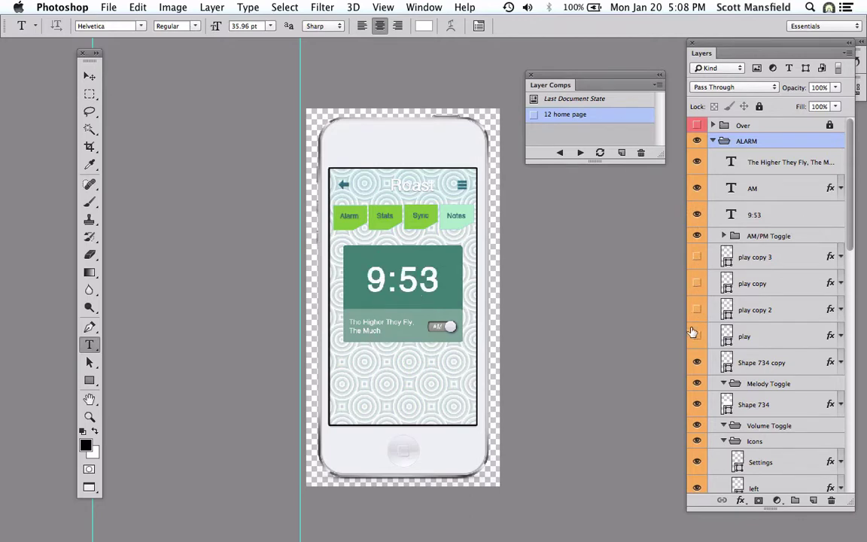
Step: Save a new visibility layer comp named '13 home page' for the arrow-free alarm screen
click(658, 85)
click(667, 90)
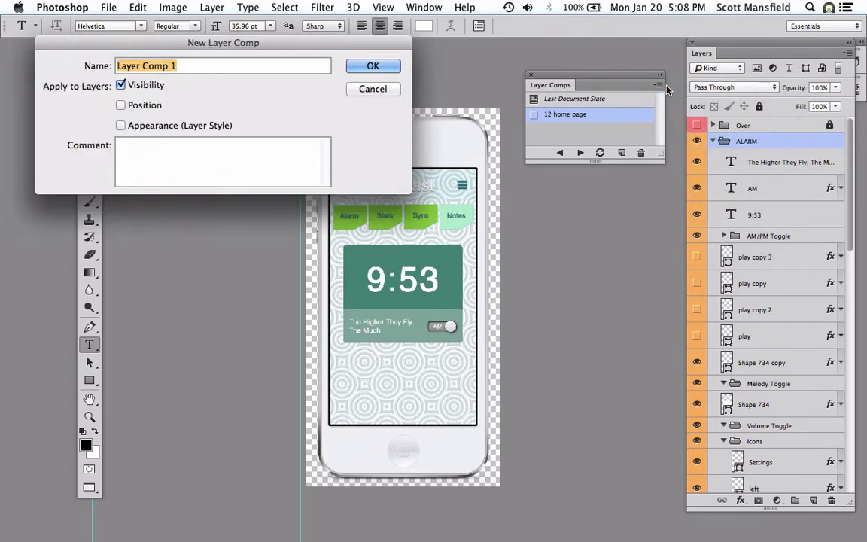
text(13)
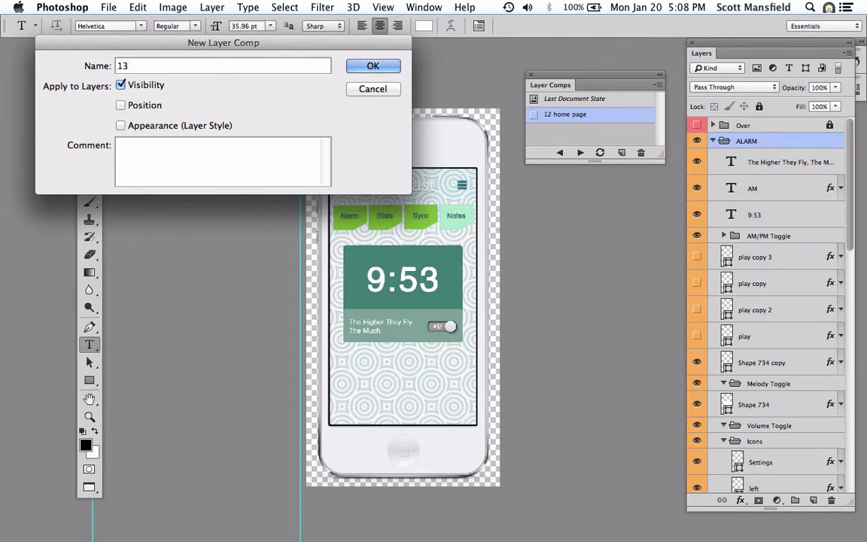
text( home page)
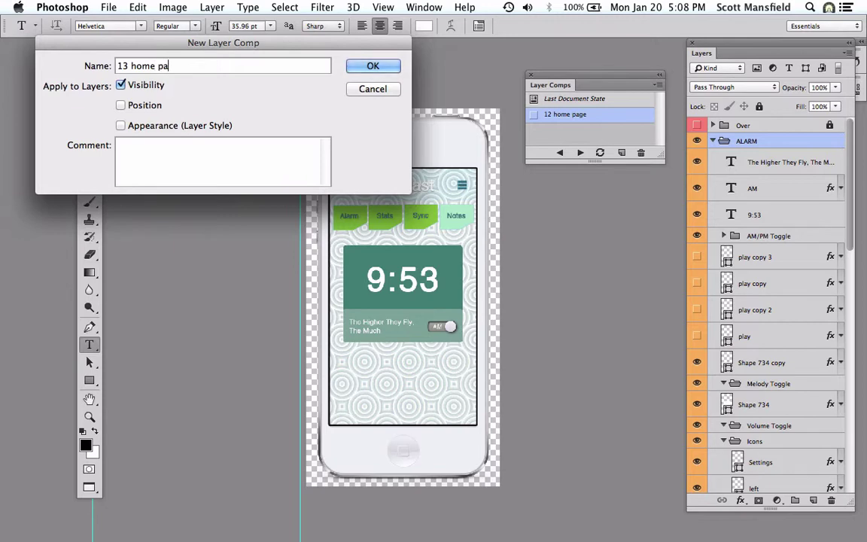
click(369, 67)
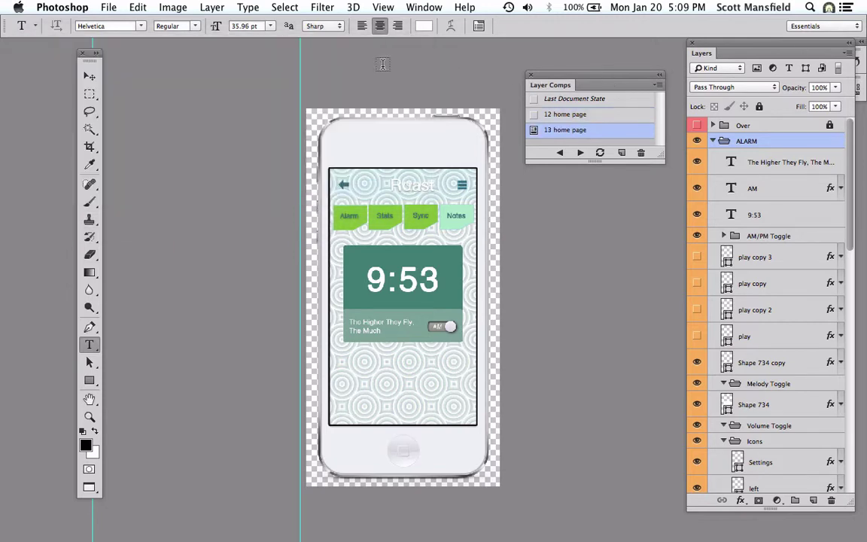
Step: Alternate between the 12 home page and 13 home page comps, finishing on 12 home page
click(534, 115)
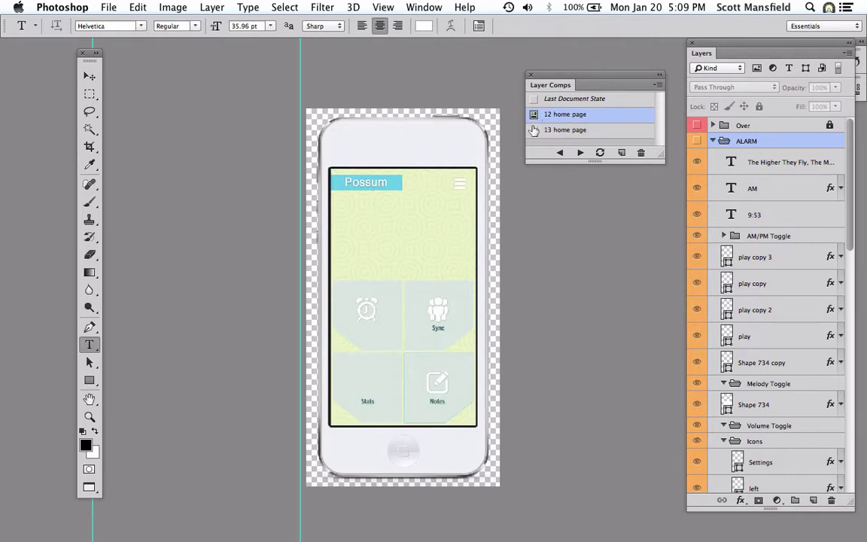
click(534, 132)
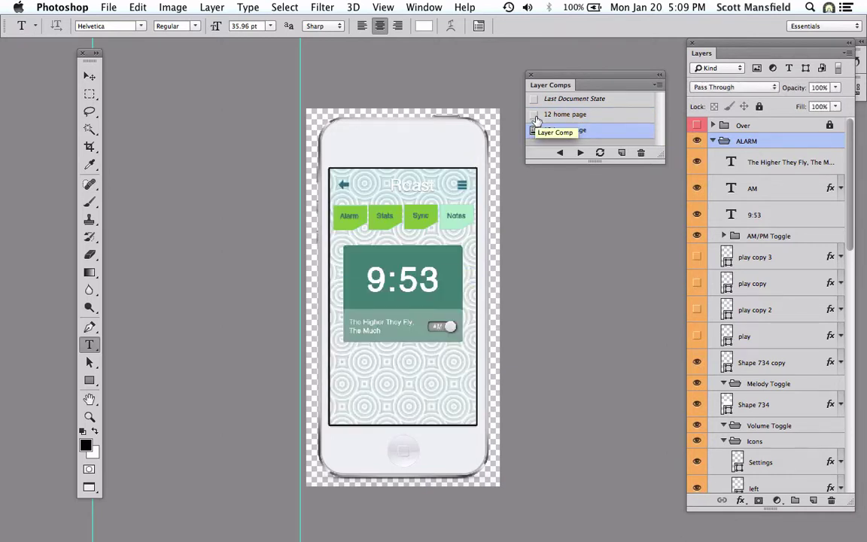
click(533, 114)
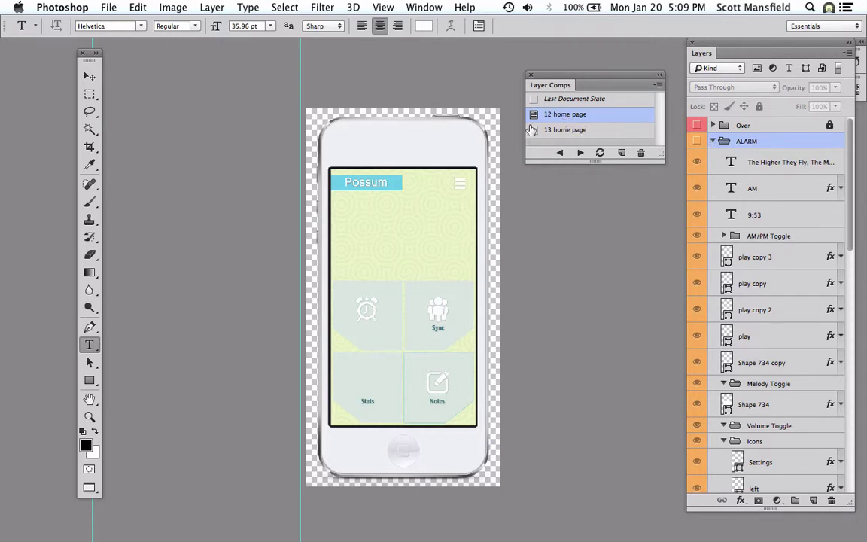
click(534, 132)
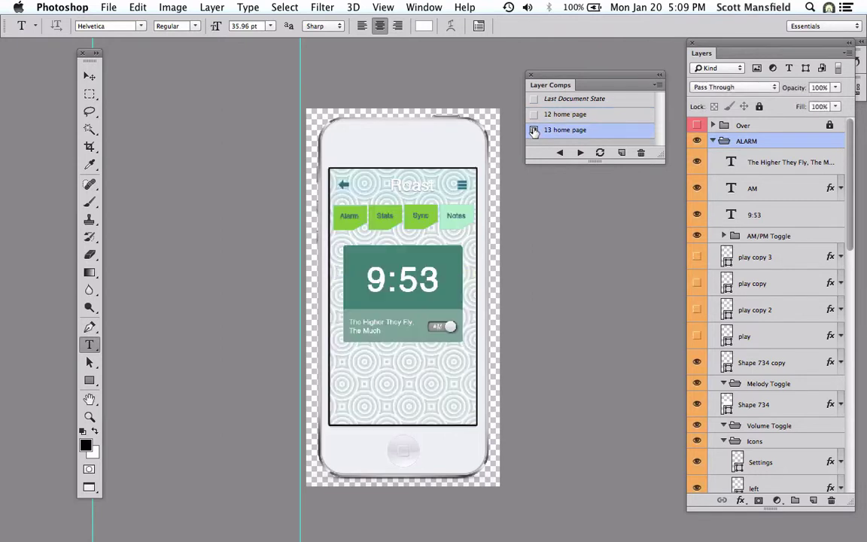
click(534, 114)
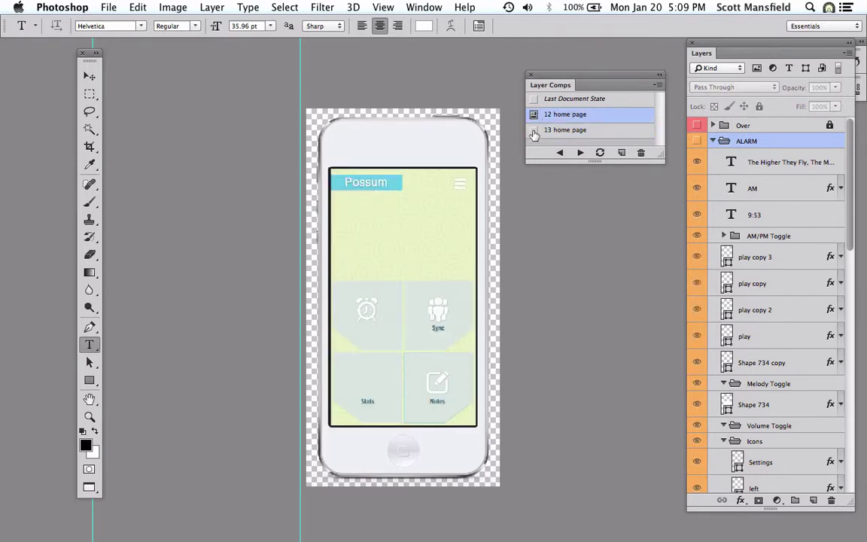
click(533, 132)
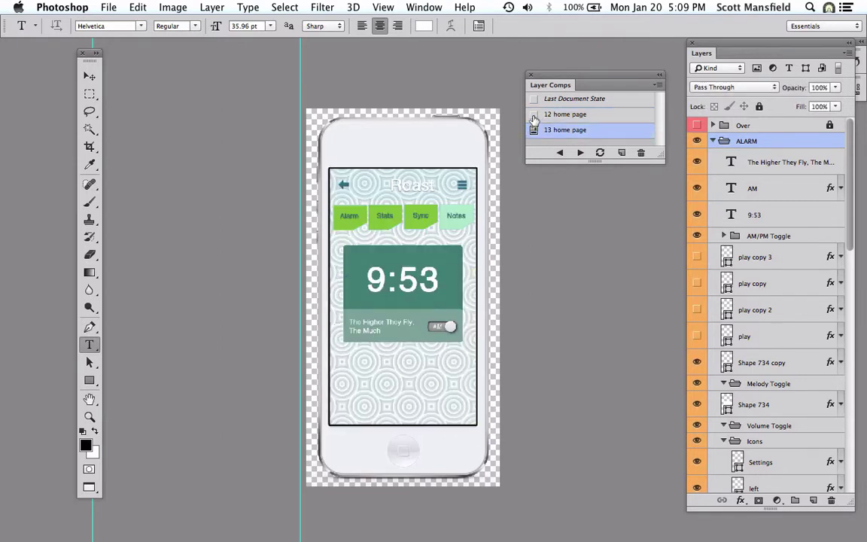
click(534, 115)
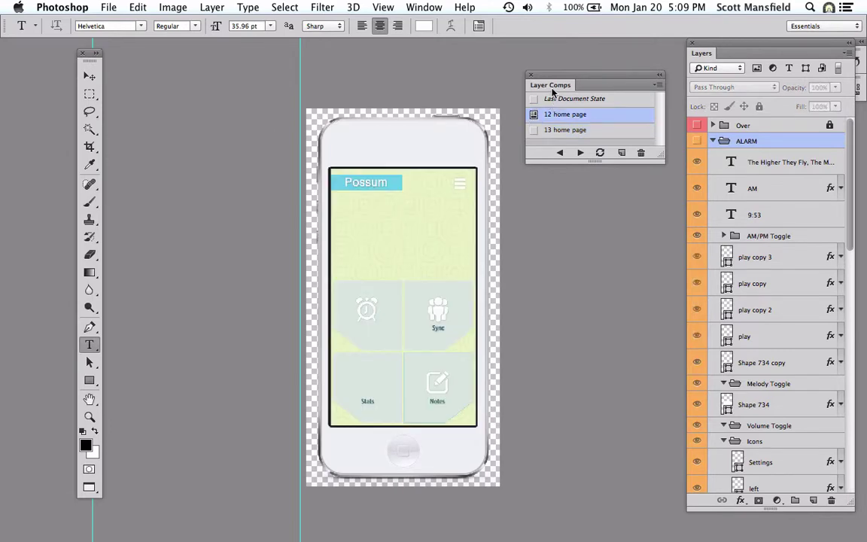
Step: Reorder the comps so 13 home page sits above 12 home page, and apply 13 home page
drag(652, 161, 636, 399)
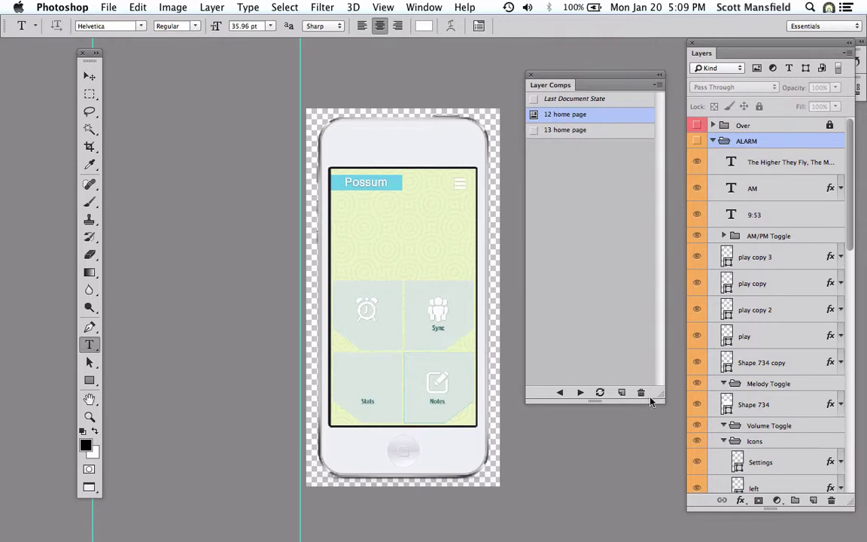
drag(581, 121, 576, 140)
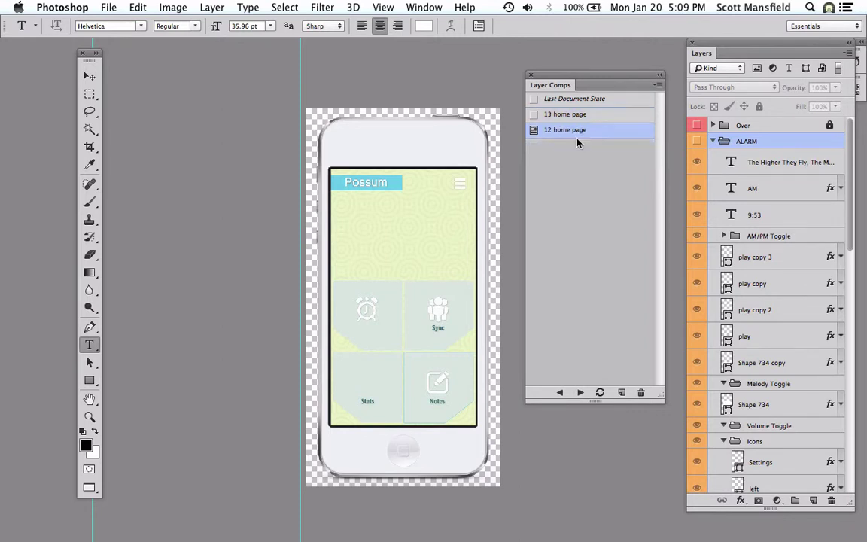
click(534, 115)
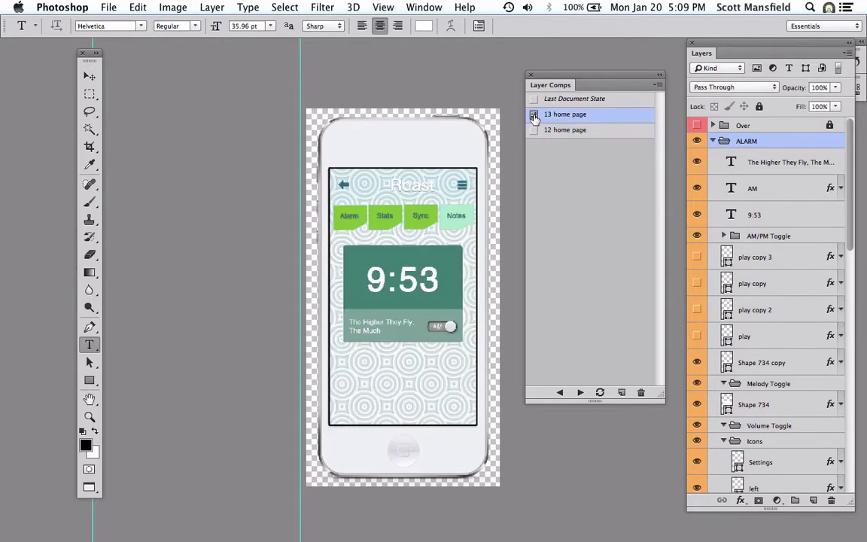
click(534, 130)
click(533, 115)
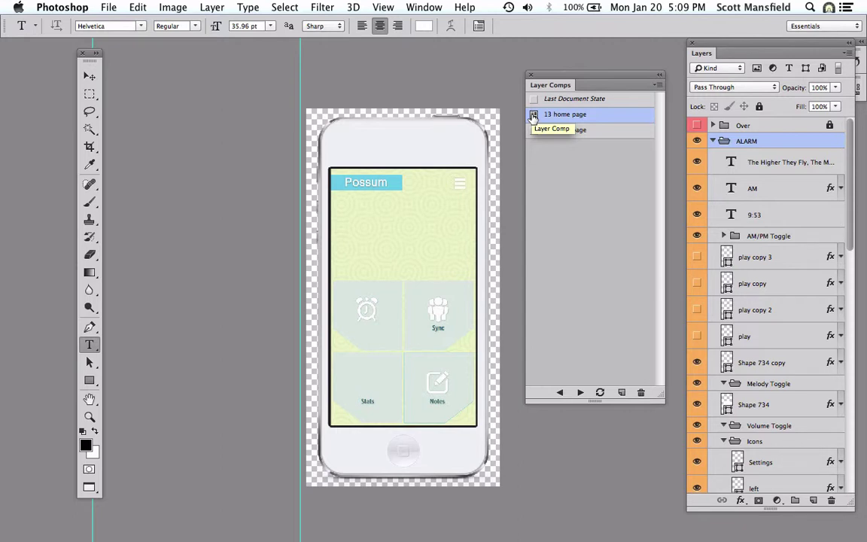
click(533, 115)
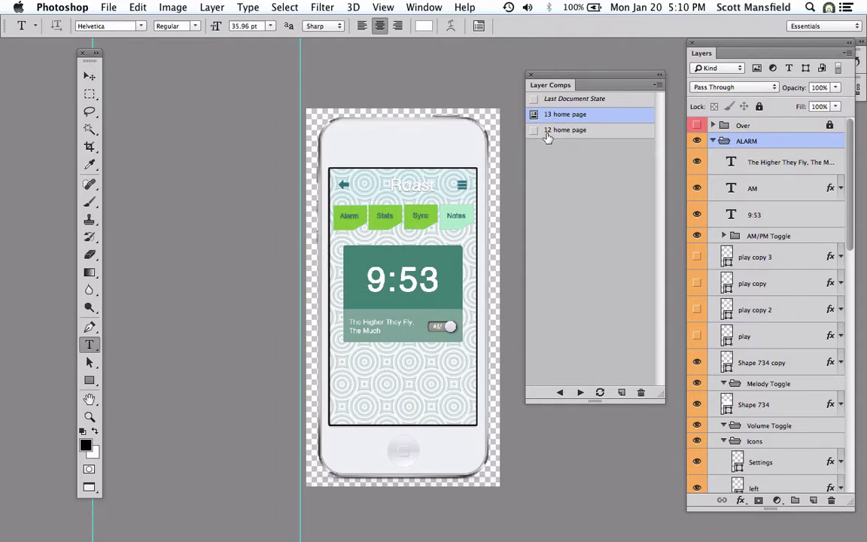
click(533, 131)
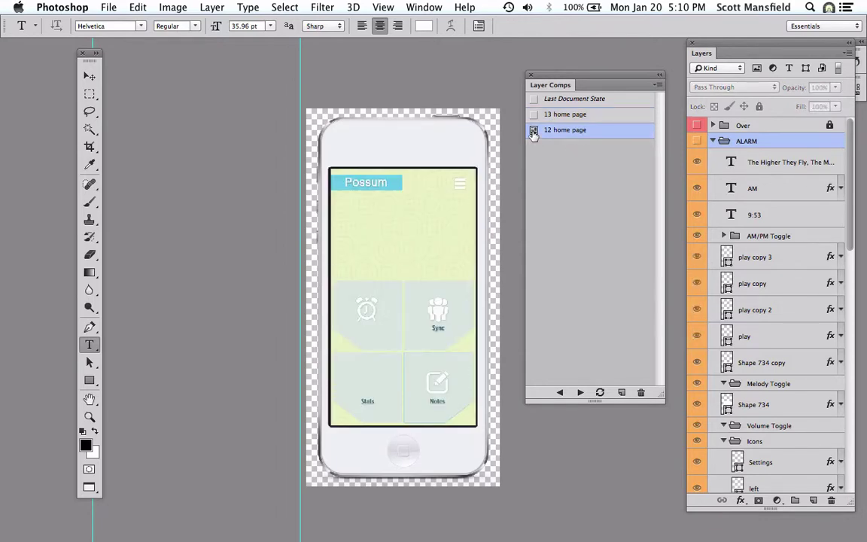
click(535, 115)
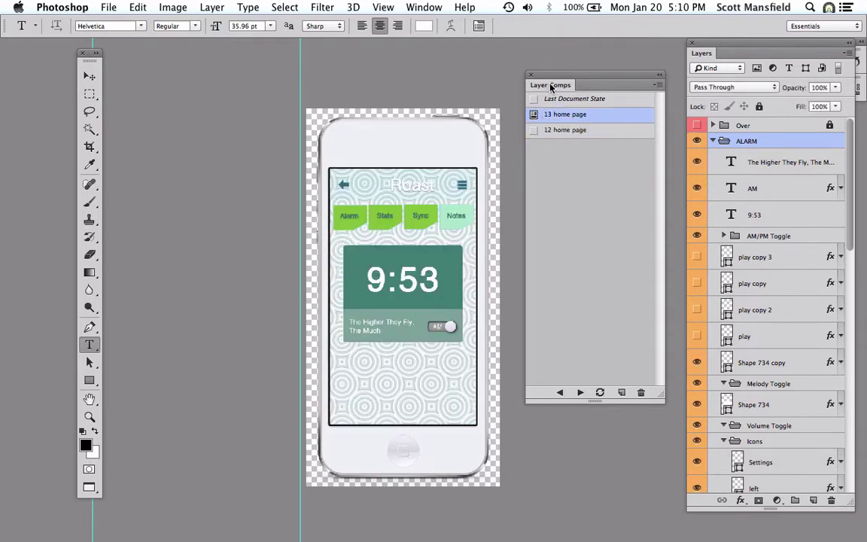
drag(550, 88, 555, 83)
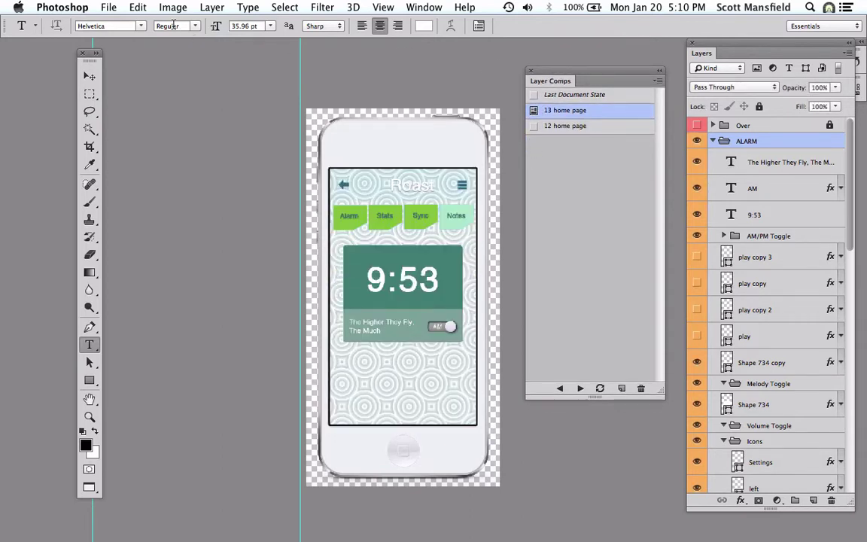
Step: Save the Photoshop document and switch back to InDesign
click(108, 8)
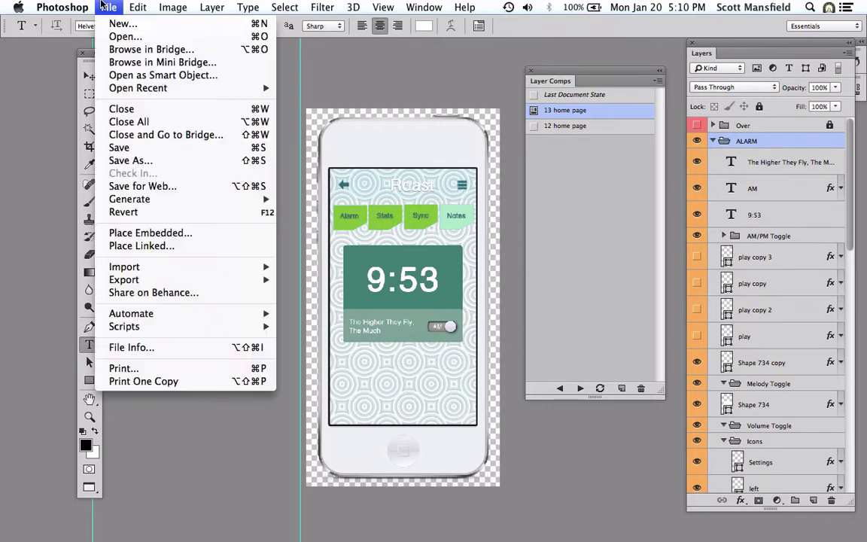
click(120, 148)
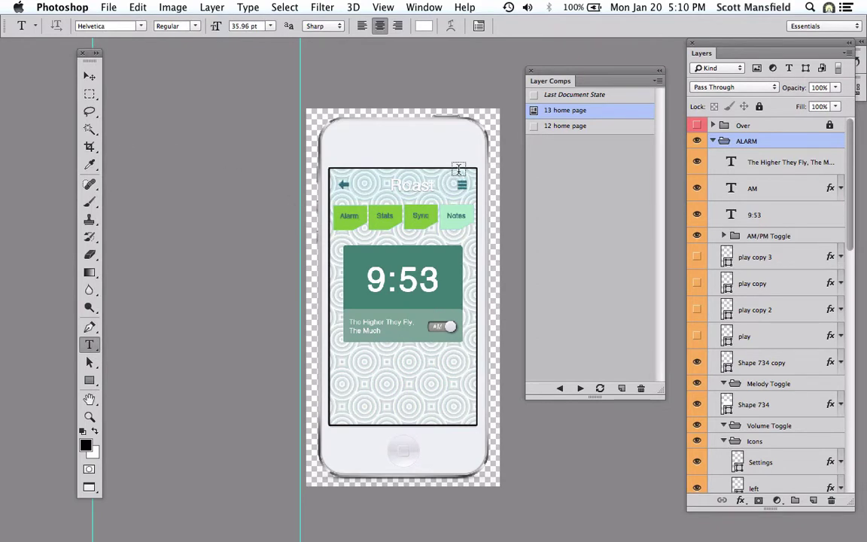
key(super+Tab)
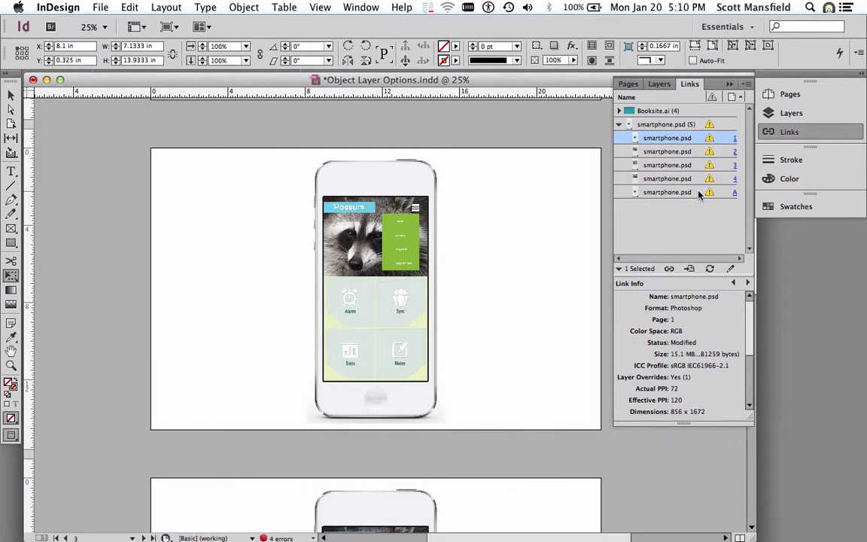
Step: Update all links to the modified smartphone.psd file
click(746, 85)
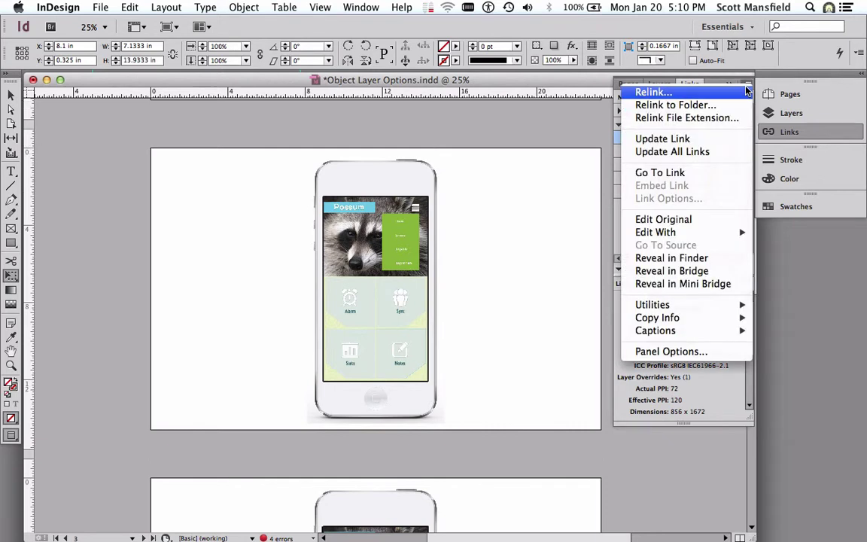
click(705, 153)
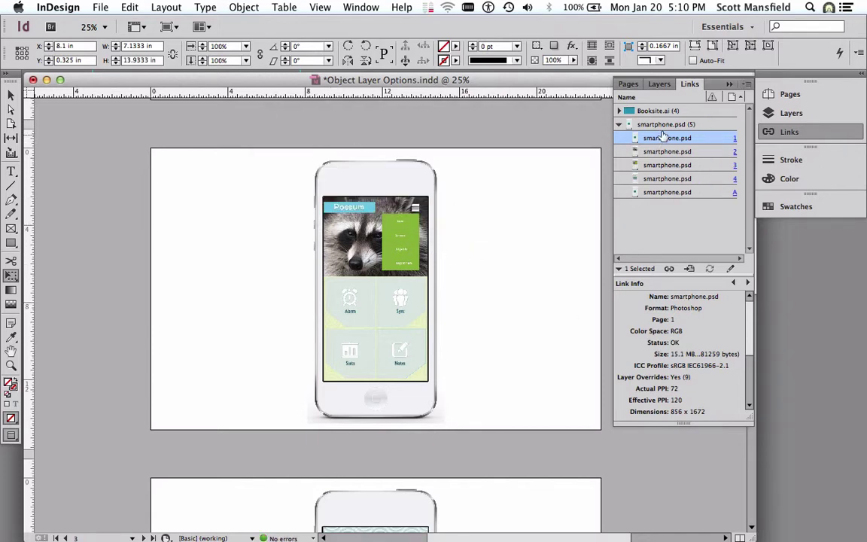
click(629, 84)
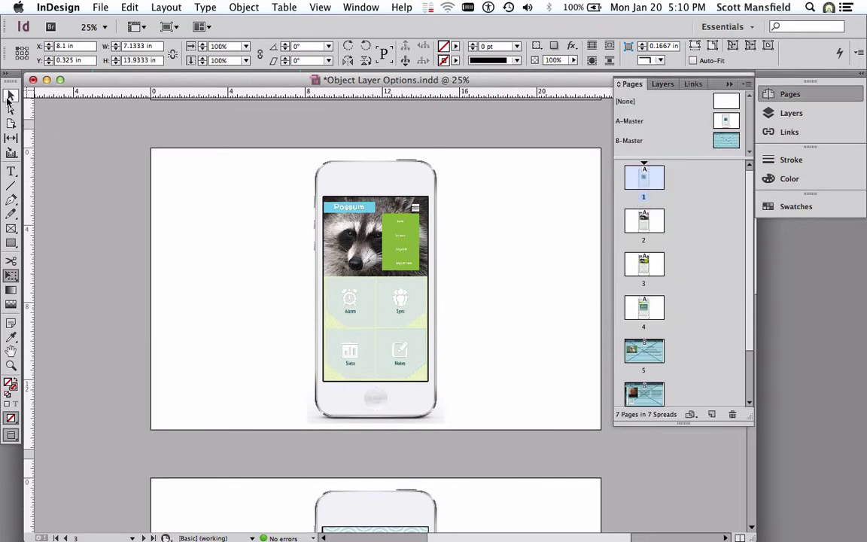
Step: Select the phone image frame on page 3 and bring up its context menu
click(12, 95)
click(362, 301)
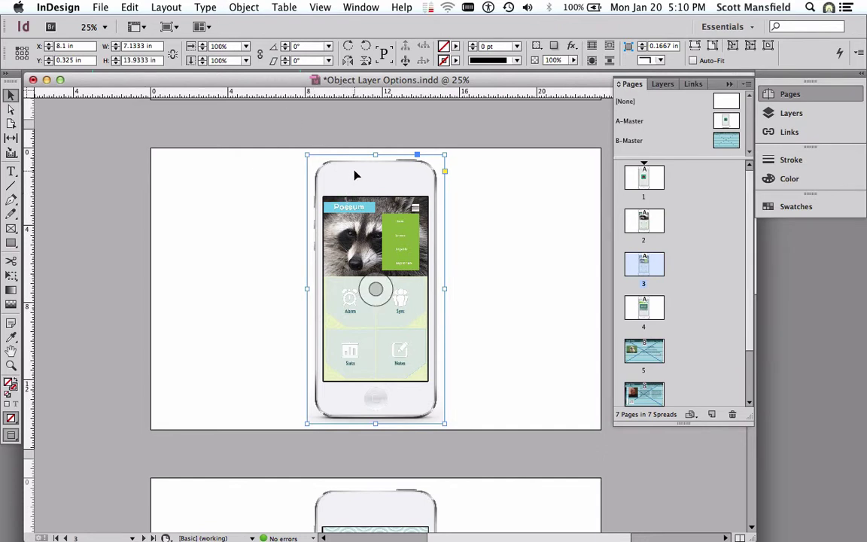
click(242, 8)
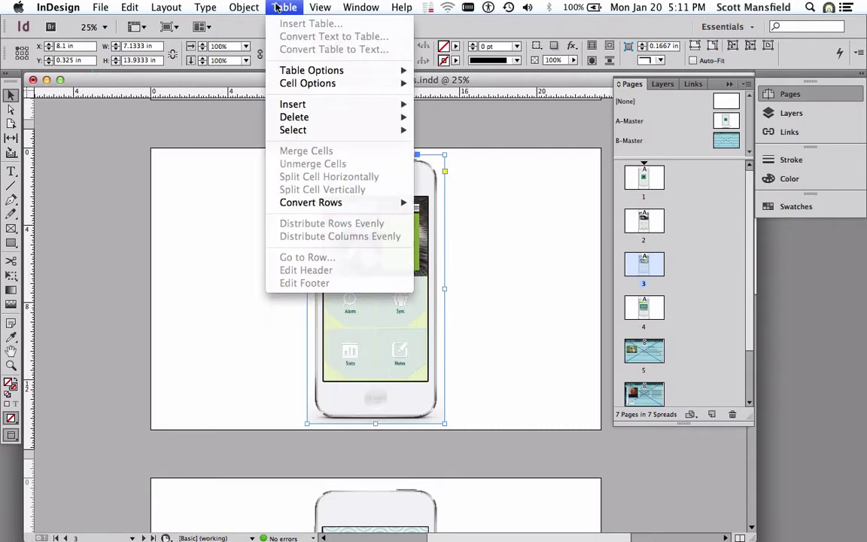
click(242, 8)
right_click(363, 181)
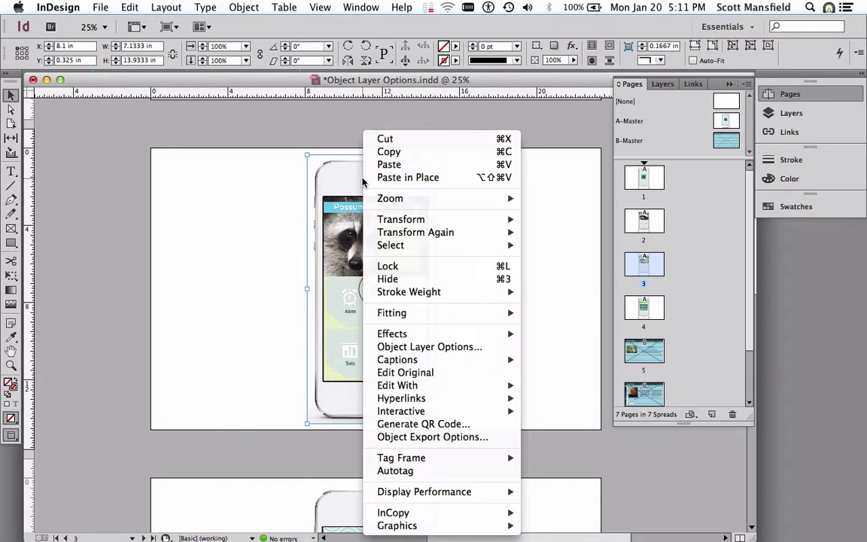
Step: Set the phone's Object Layer Options layer comp to '13 home page' with the artwork in view
click(412, 347)
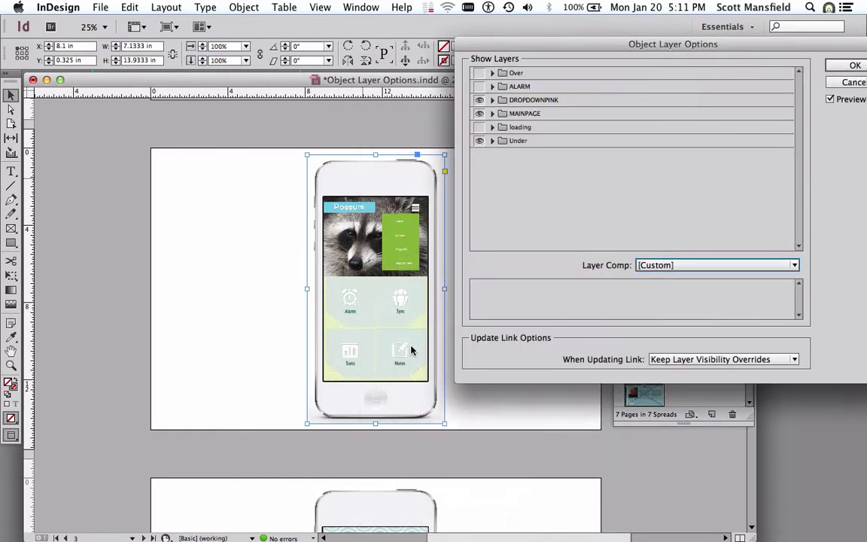
drag(594, 47, 316, 46)
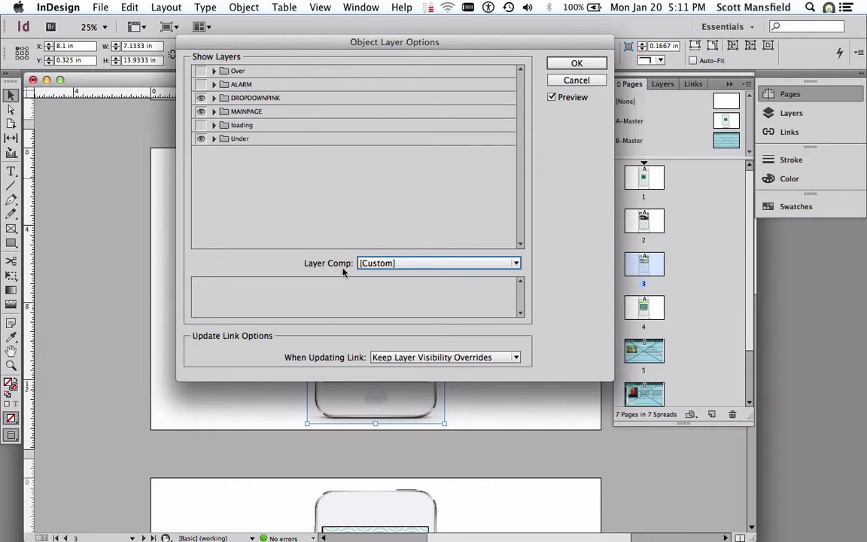
click(516, 263)
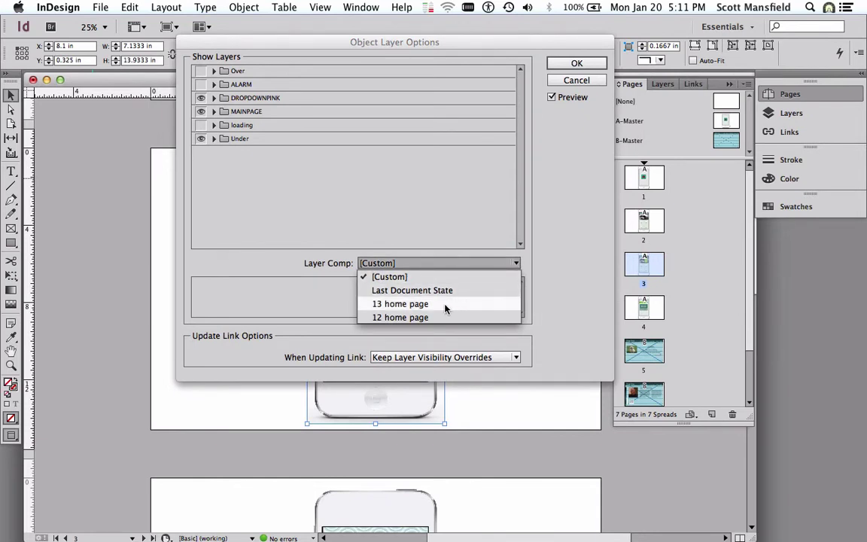
click(399, 305)
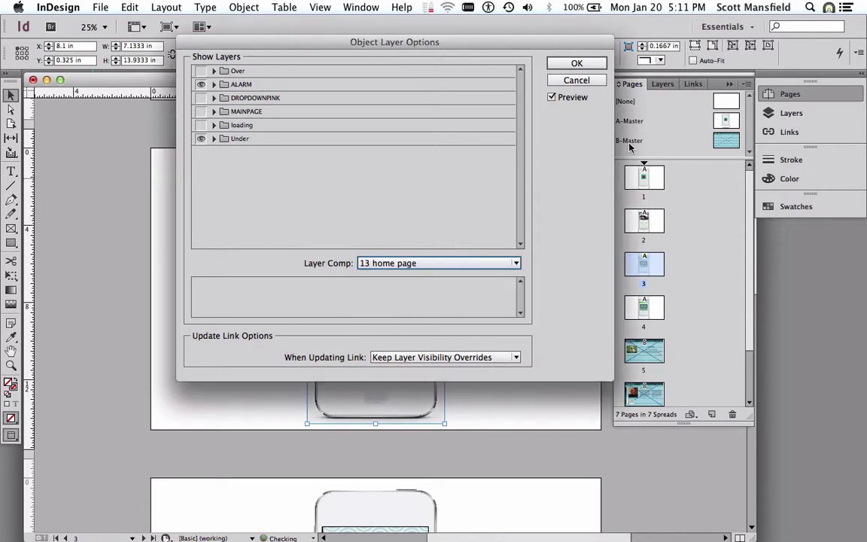
drag(524, 51, 737, 58)
drag(825, 181, 755, 173)
drag(537, 50, 642, 51)
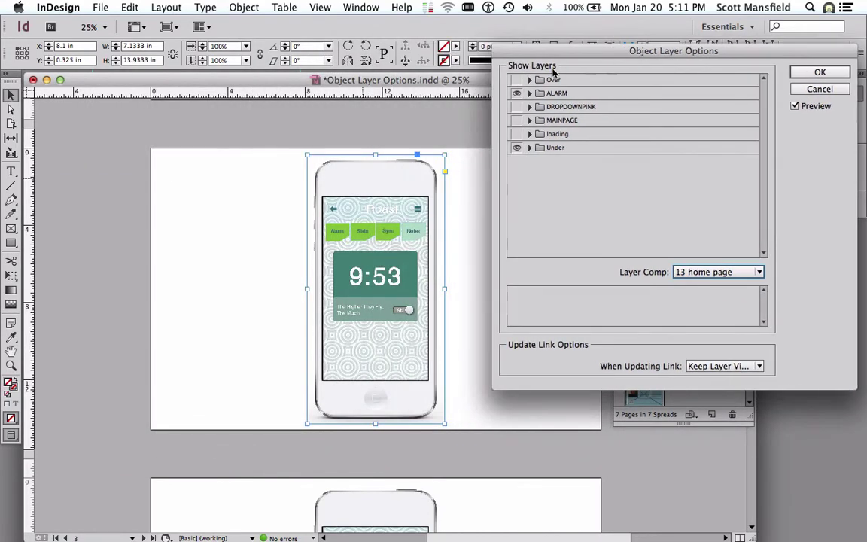
Step: Toggle the Over and MAINPAGE layers and the preview to compare the placed image
double_click(516, 80)
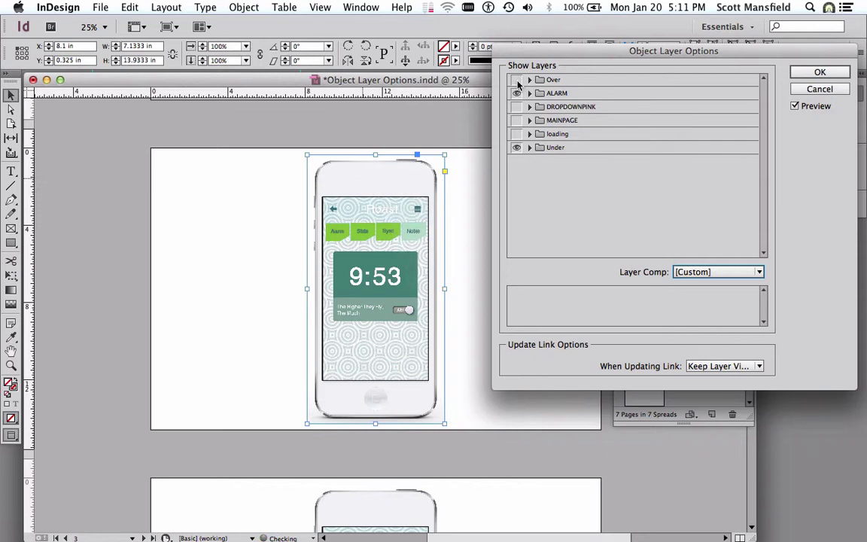
click(517, 120)
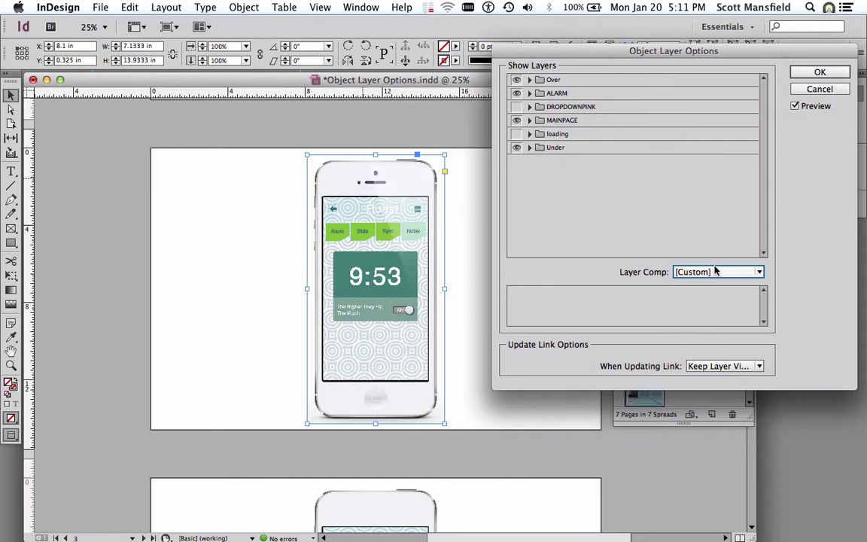
click(795, 107)
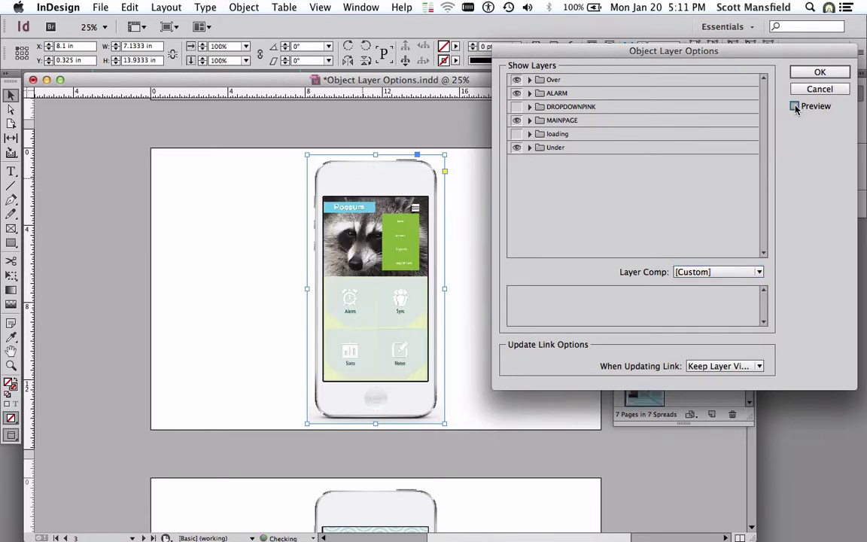
click(796, 108)
Step: Apply the 12 home page layer comp to the phone and confirm Object Layer Options
click(727, 273)
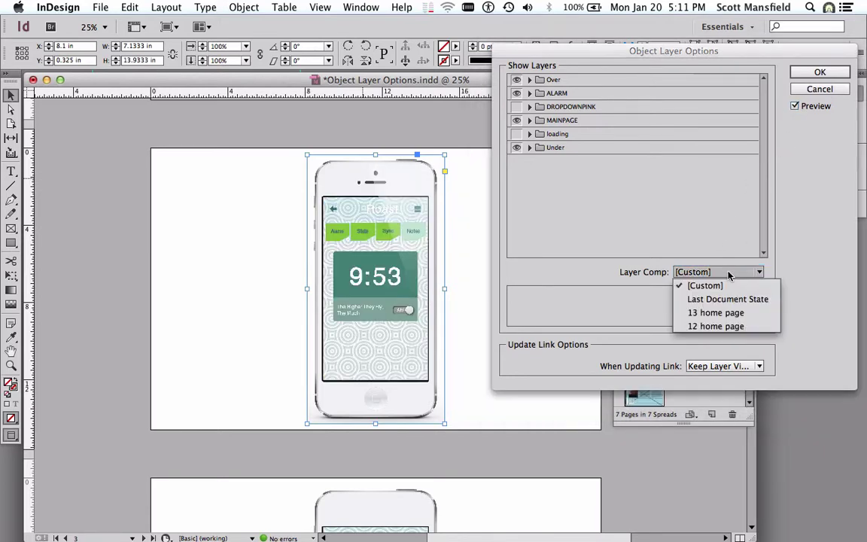
click(723, 314)
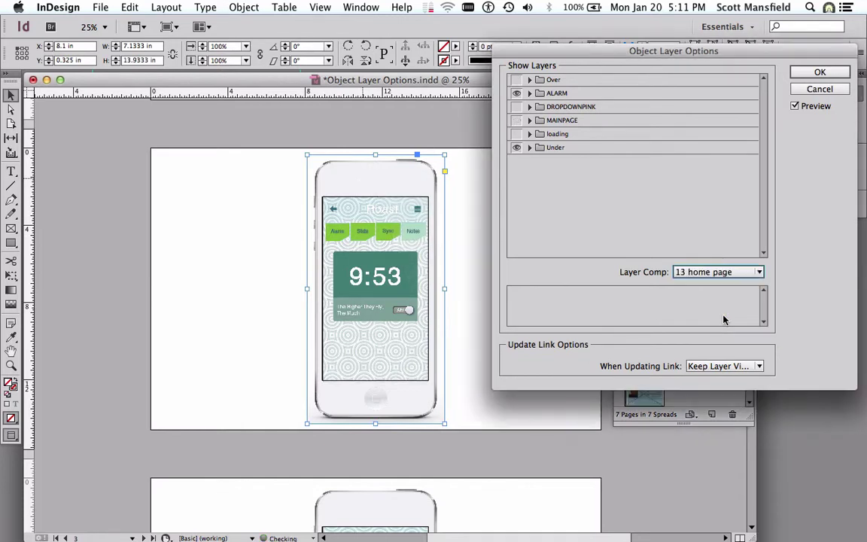
click(734, 274)
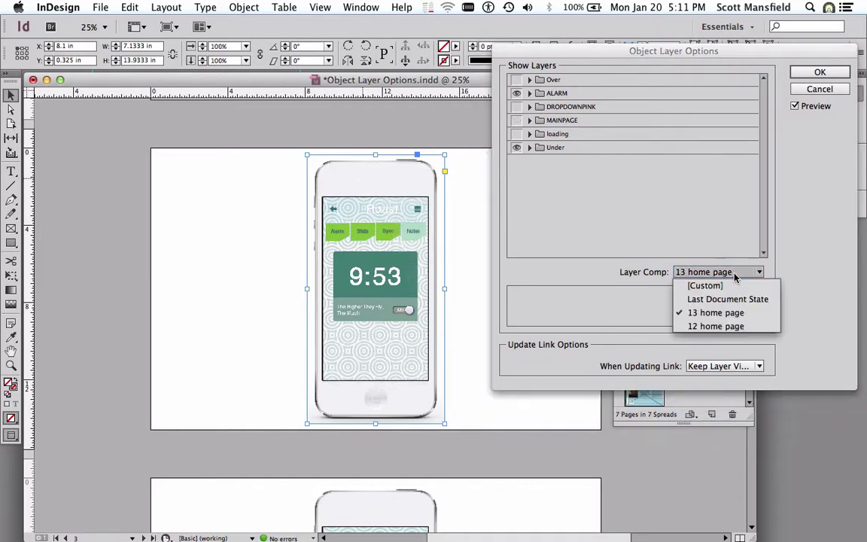
click(727, 316)
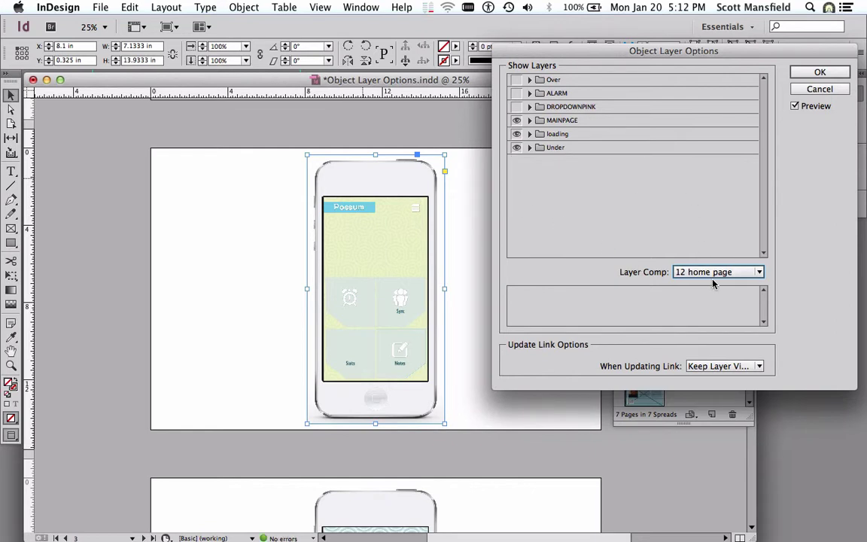
click(818, 75)
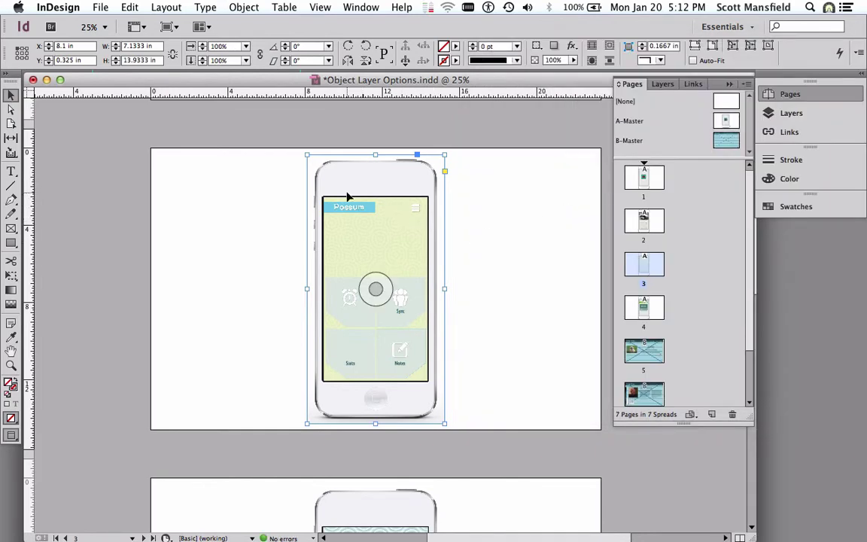
Step: Switch from InDesign to the phone mockup PSD open in Photoshop
key(super+Tab)
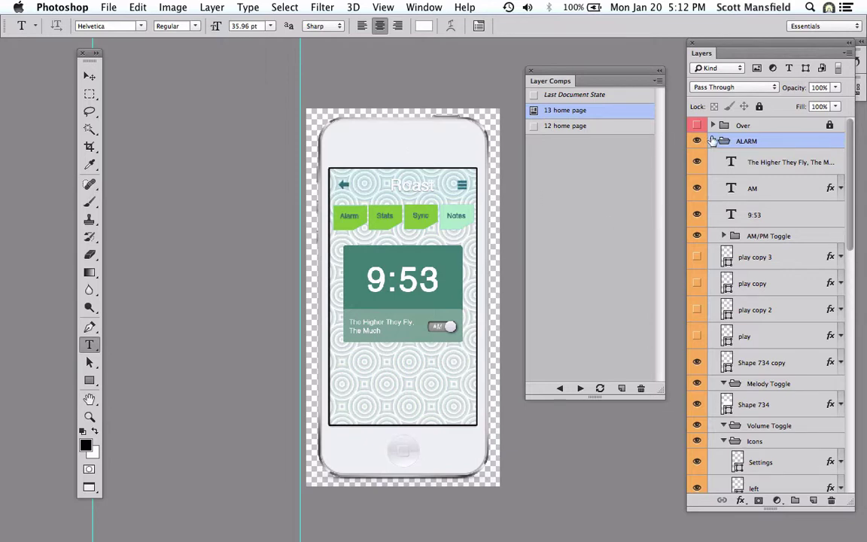
Step: Collapse the ALARM layer group in Photoshop and return to InDesign
click(713, 141)
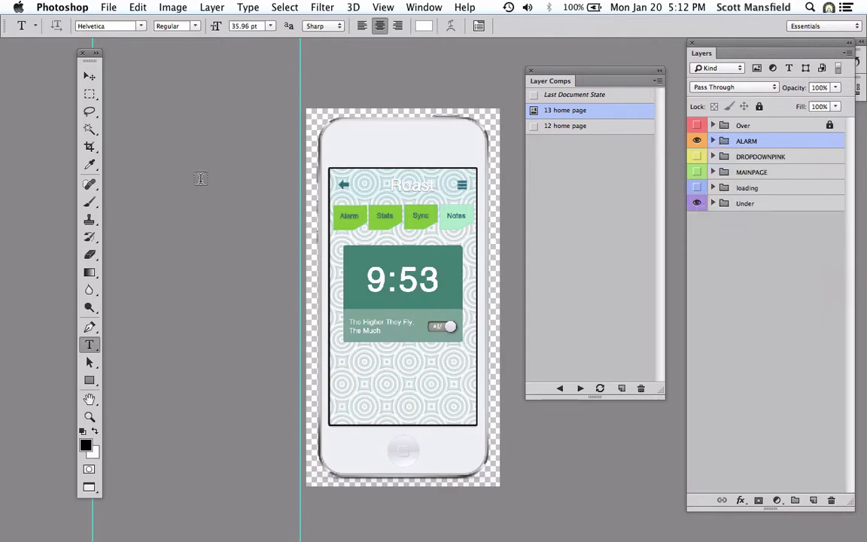
key(super+Tab)
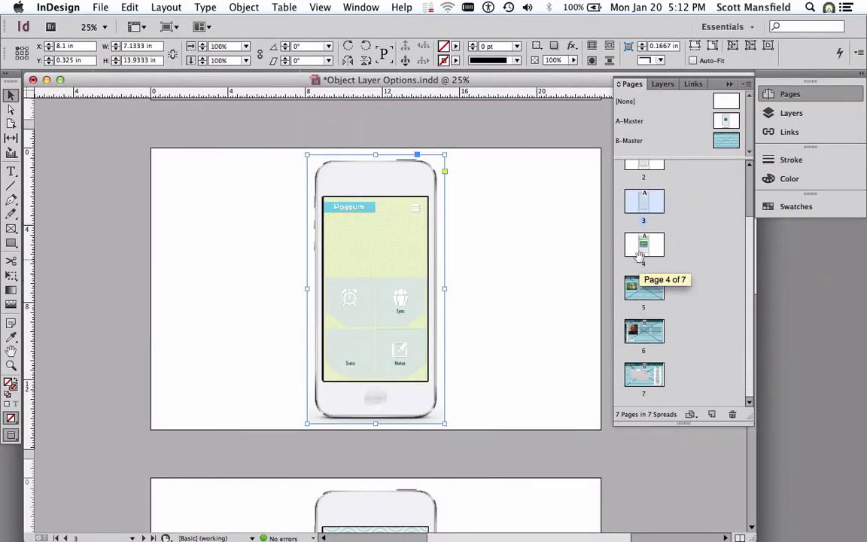
Step: Jump to page 5 of the layout, then switch to Booksite.ai in Illustrator
double_click(644, 287)
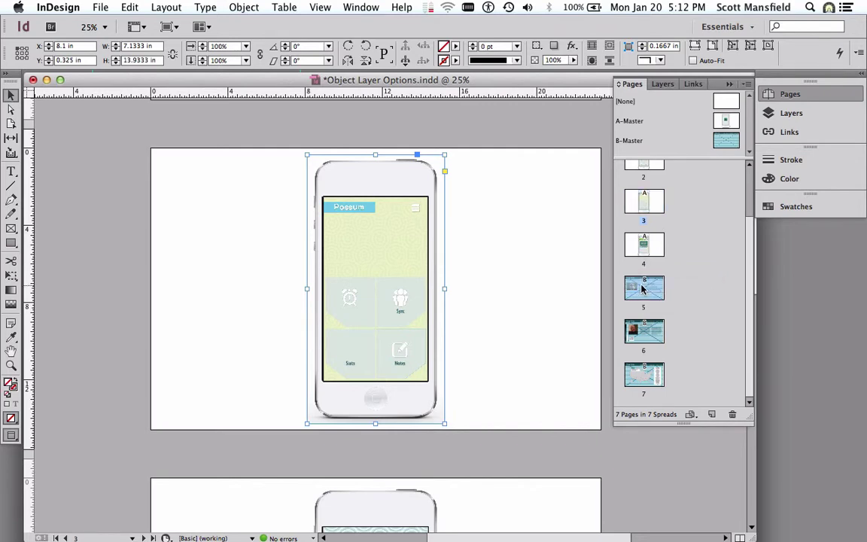
key(super+Tab)
key(super+Tab)
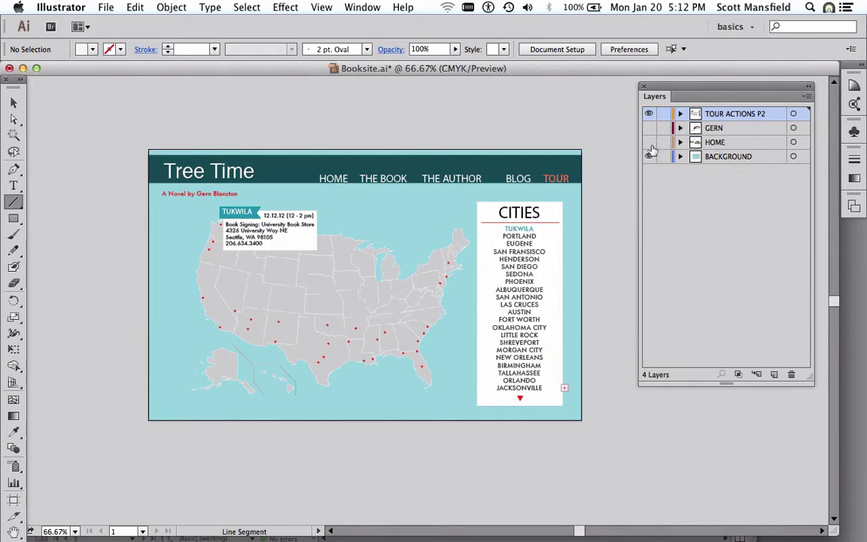
Step: Hide the TOUR ACTIONS P2 layer and expand BACKGROUND to inspect its contents
click(648, 114)
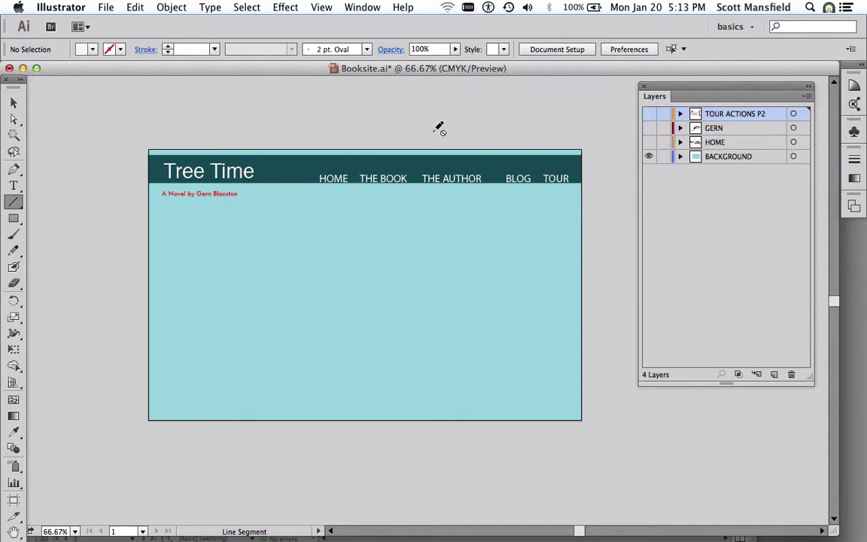
click(680, 157)
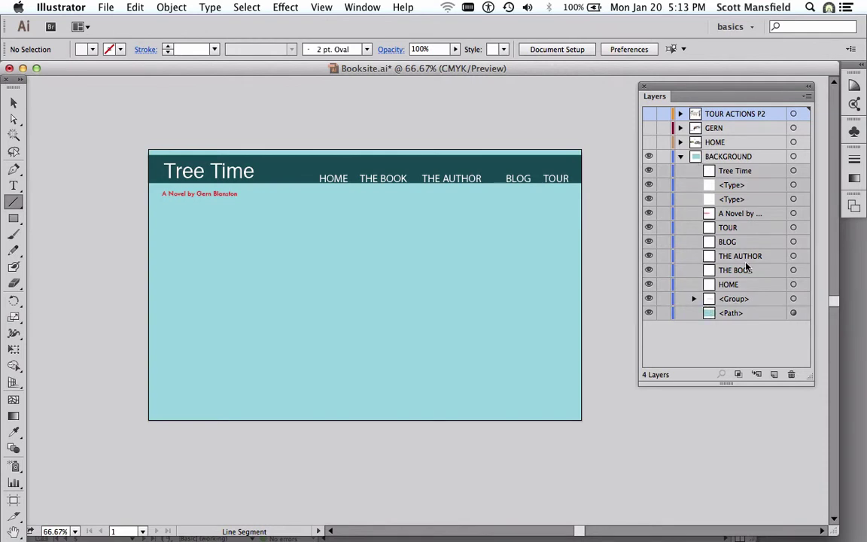
Step: Collapse BACKGROUND and toggle the HOME and GERN layers to preview each page's artwork
click(680, 157)
click(649, 142)
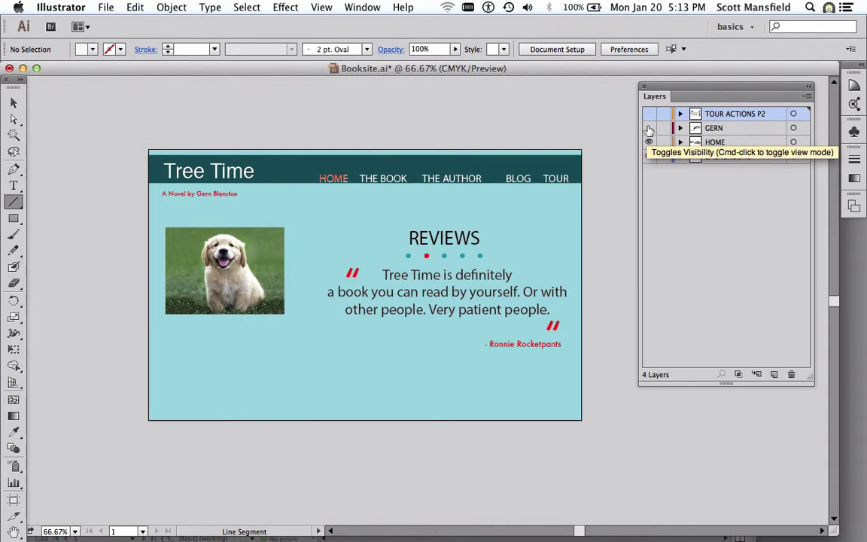
click(649, 129)
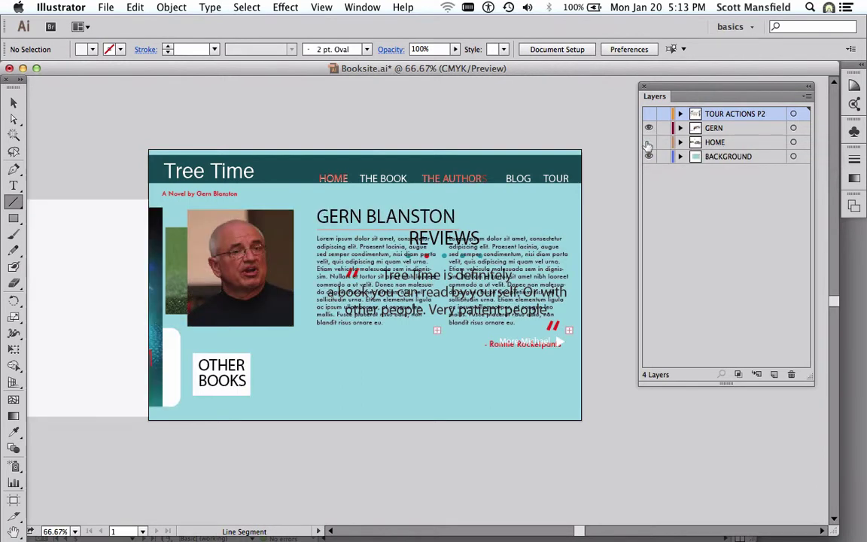
click(648, 142)
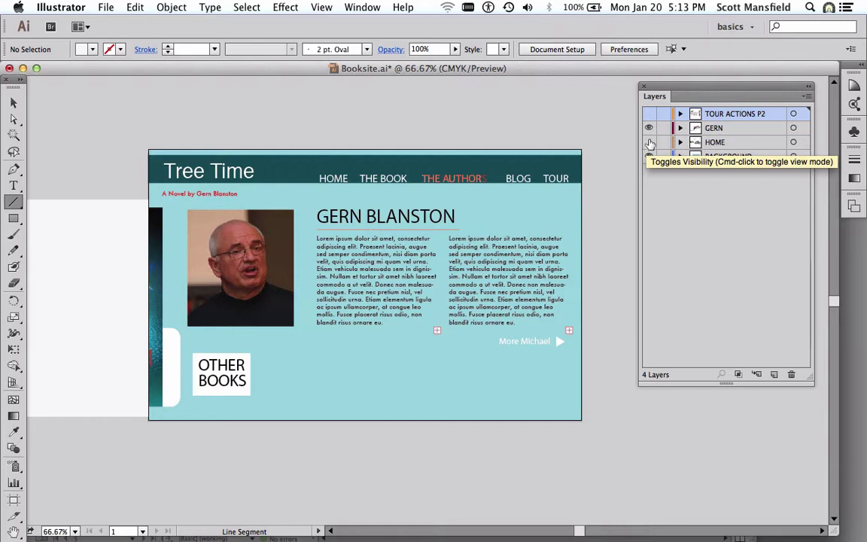
click(649, 142)
Step: Turn TOUR ACTIONS P2, GERN and HOME back on so all four layers show, then return to InDesign
click(649, 113)
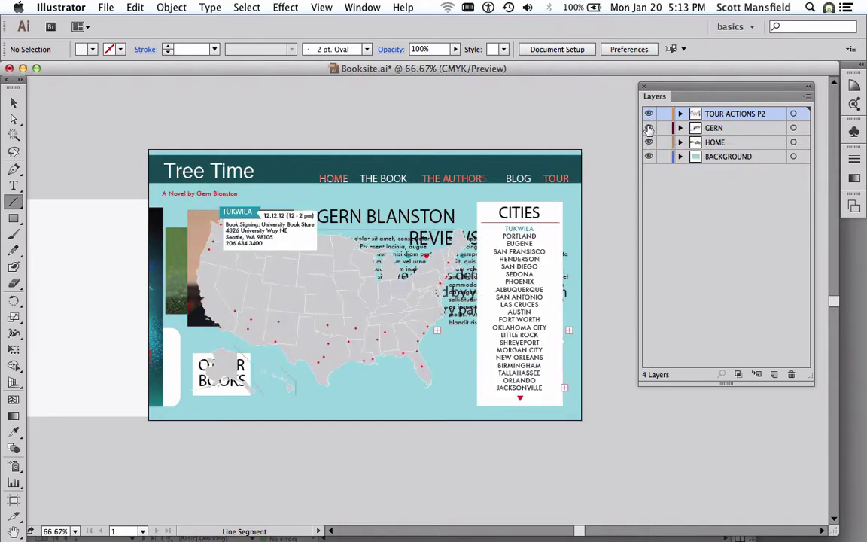
drag(649, 128, 649, 143)
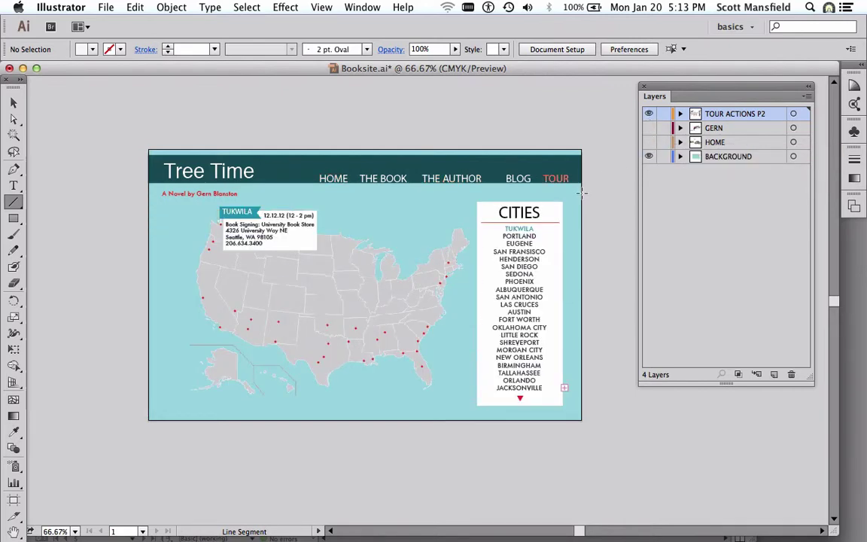
click(649, 128)
click(649, 142)
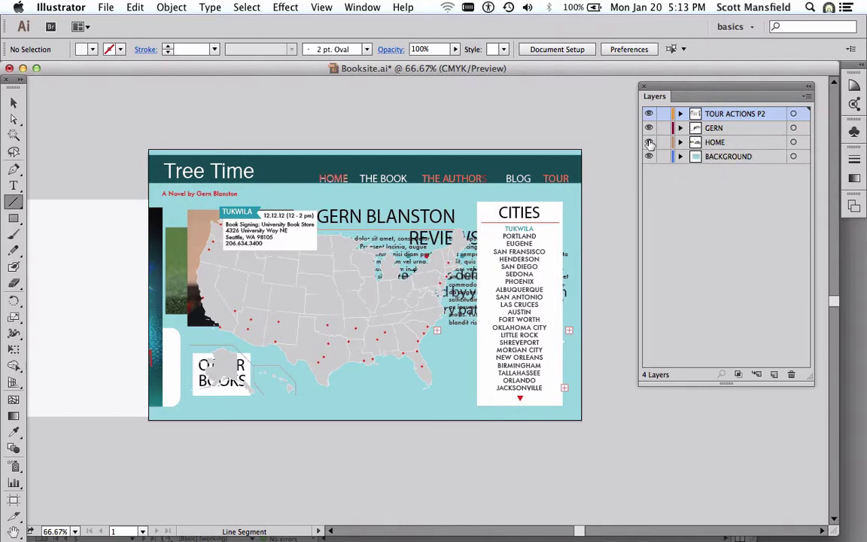
key(super+Tab)
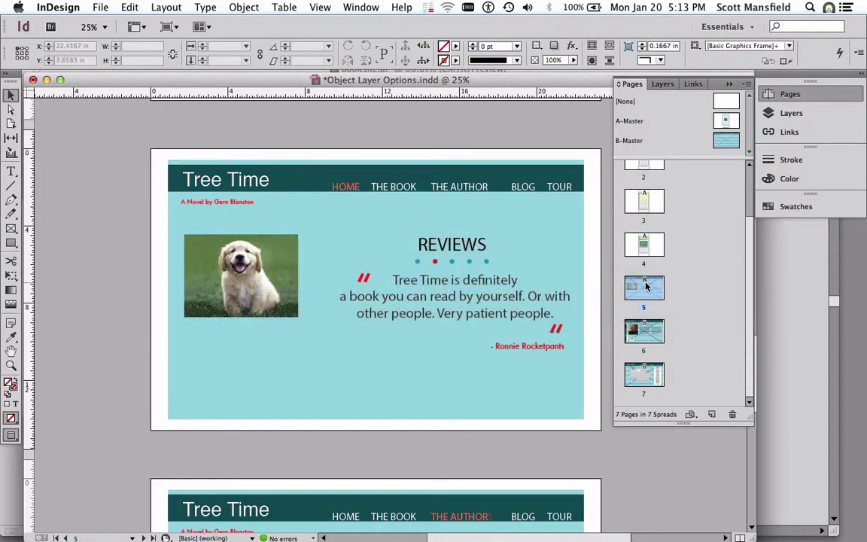
Step: Select page 5's placed Booksite artwork and open Object Layer Options from its context menu
click(246, 7)
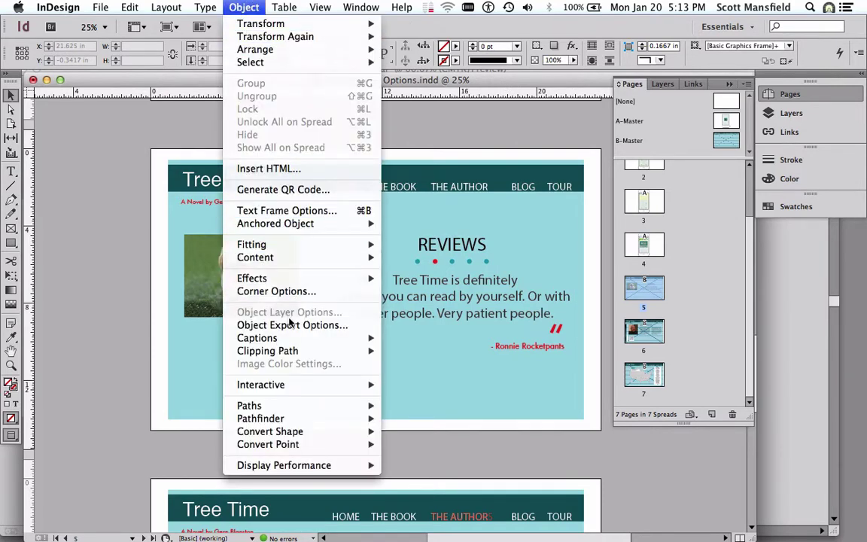
click(232, 6)
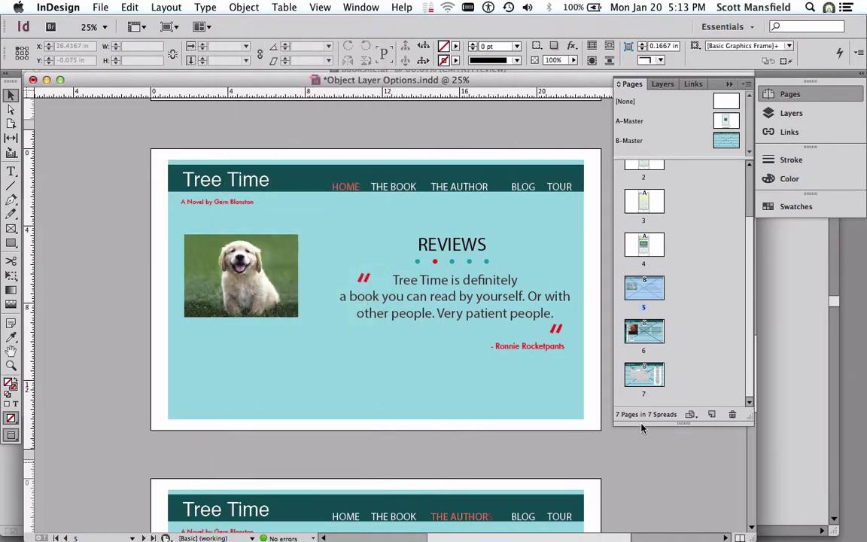
click(532, 252)
click(244, 7)
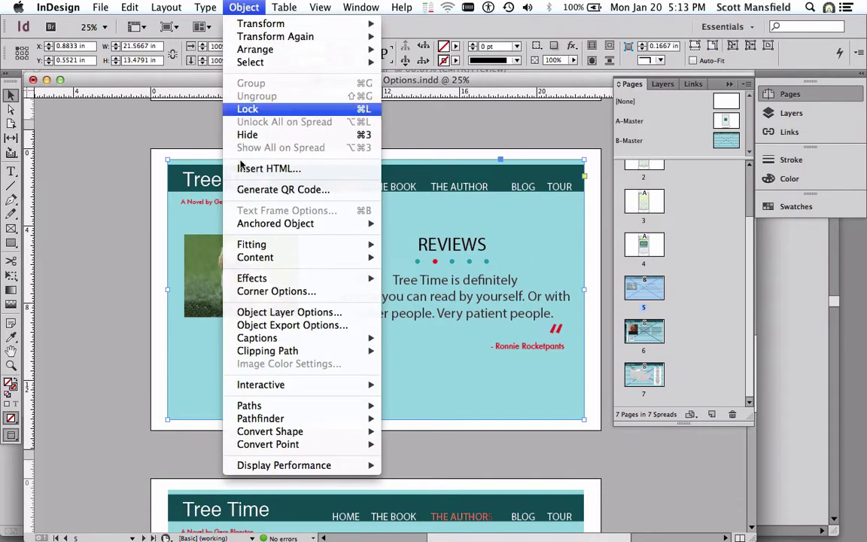
click(240, 9)
right_click(482, 196)
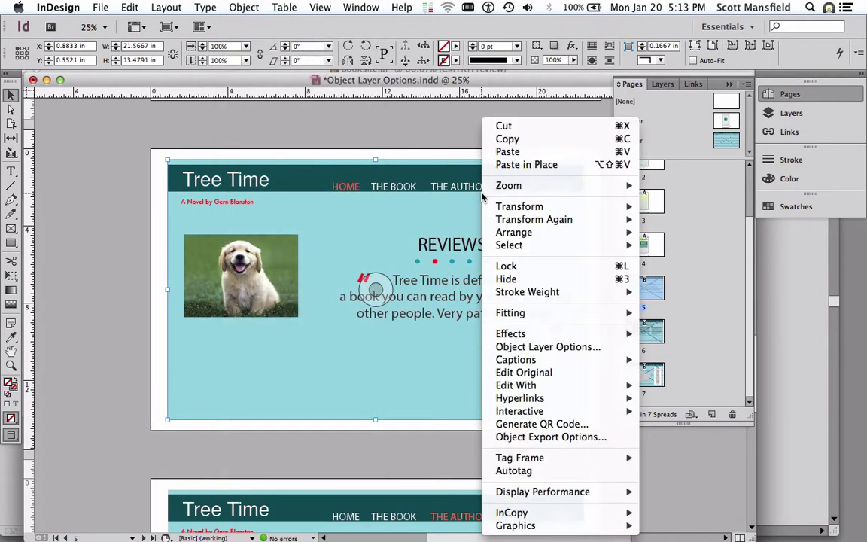
click(527, 346)
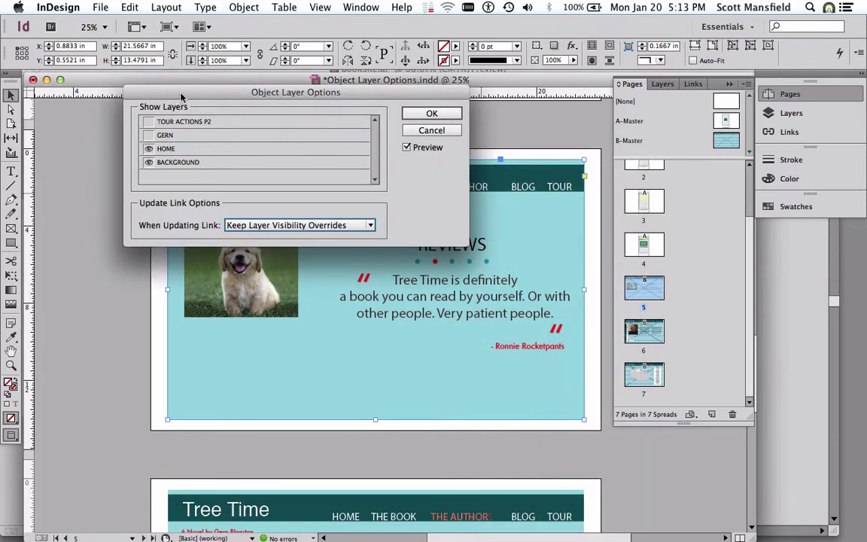
Step: Move the dialog aside and show GERN with BACKGROUND, hiding HOME and TOUR ACTIONS P2
drag(162, 91, 148, 128)
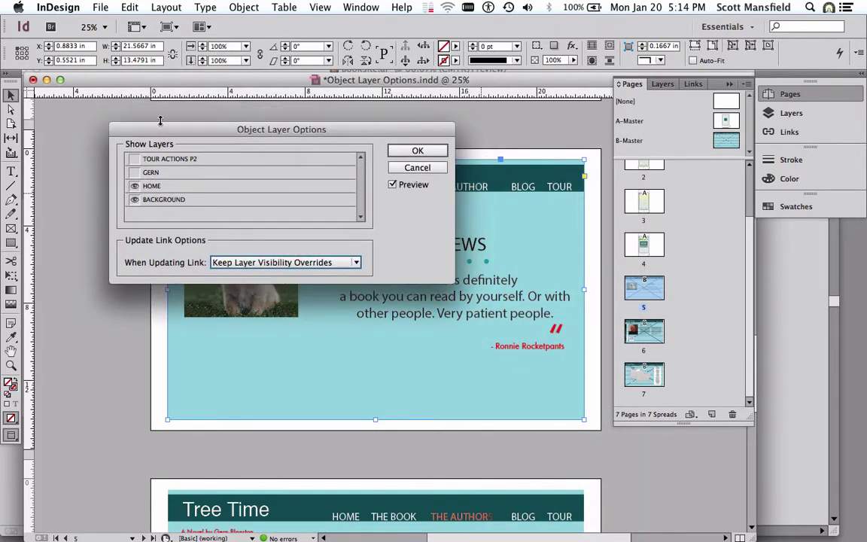
drag(342, 134, 738, 36)
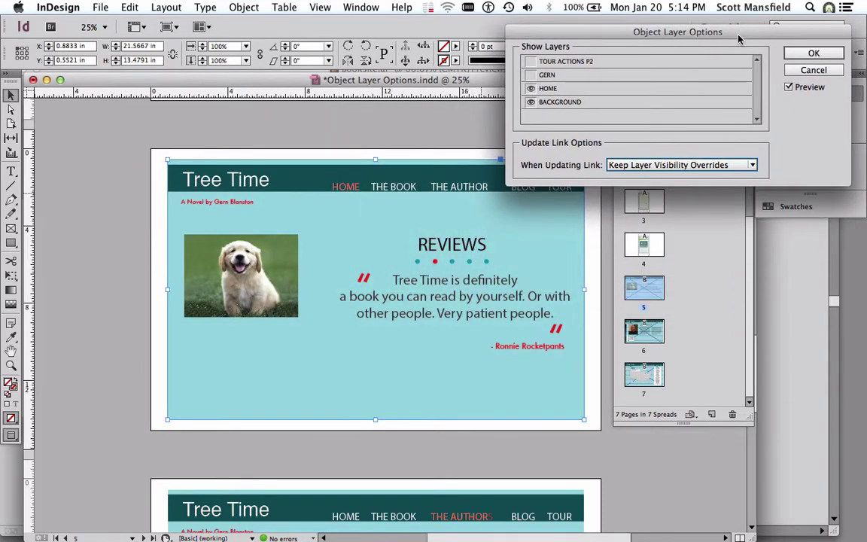
click(531, 88)
click(530, 61)
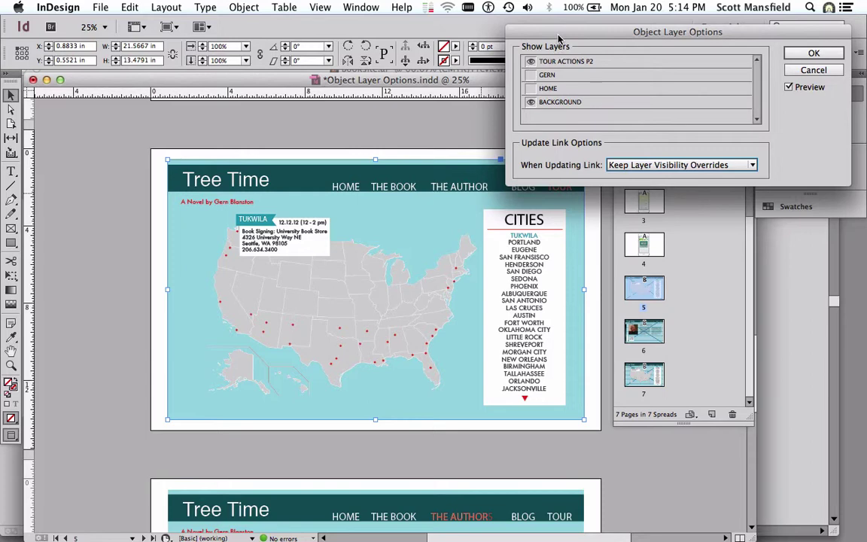
click(530, 74)
click(531, 61)
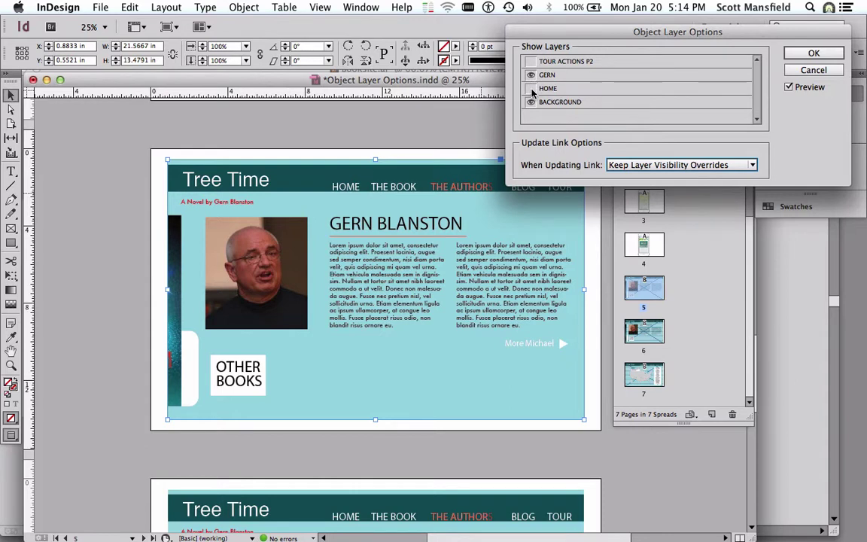
Step: Restore only HOME and BACKGROUND as visible layers, then confirm Object Layer Options with OK
click(530, 61)
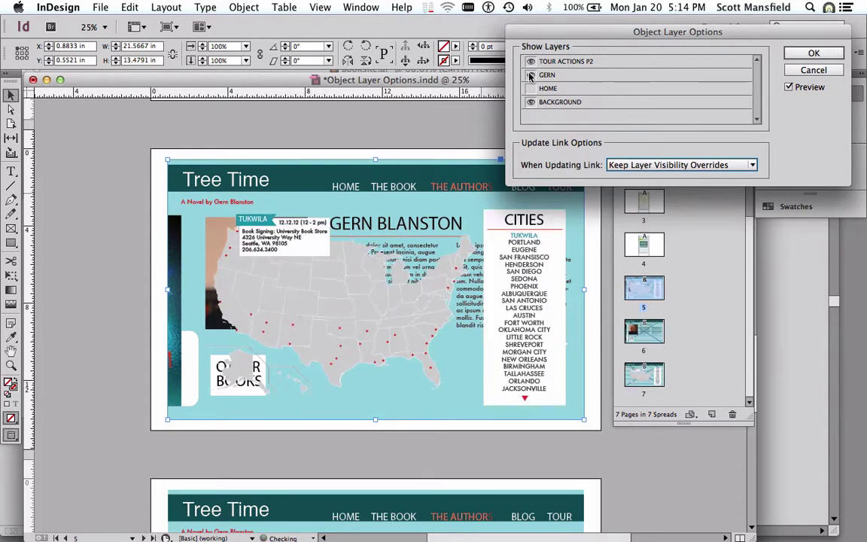
click(530, 75)
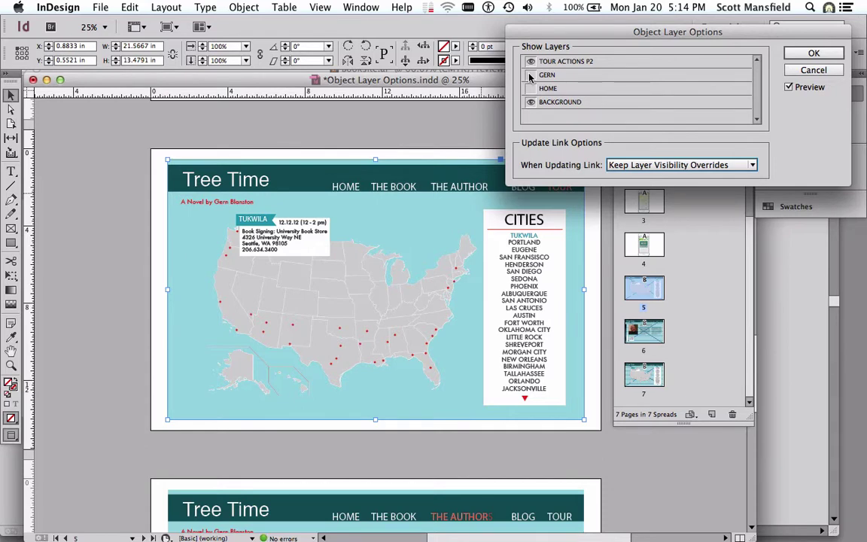
click(531, 74)
click(531, 61)
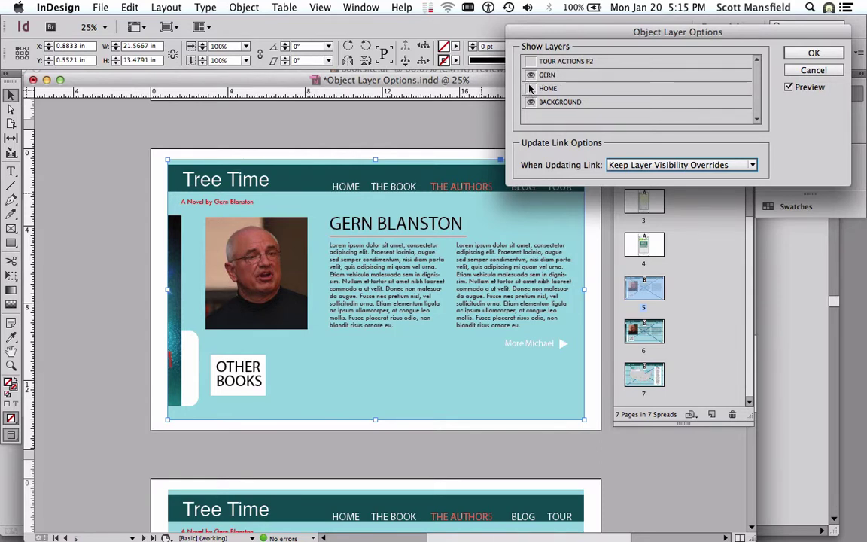
click(531, 88)
click(531, 74)
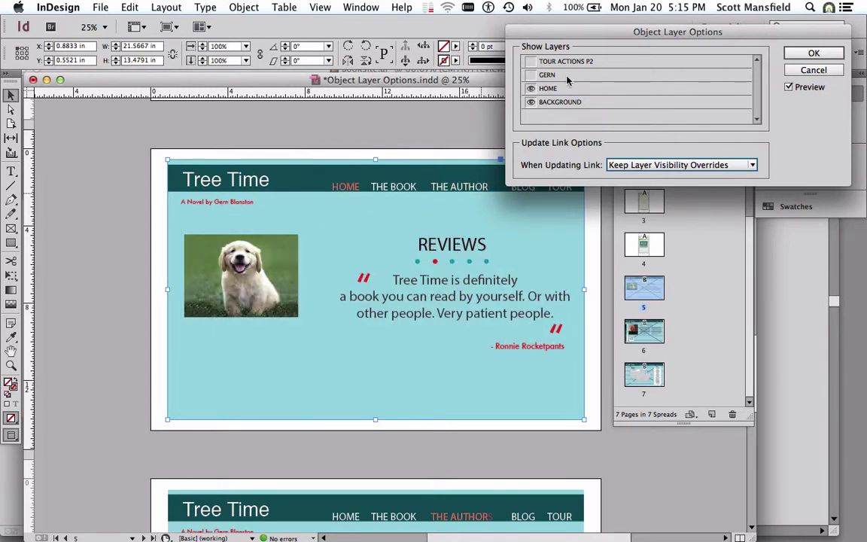
drag(634, 34, 506, 26)
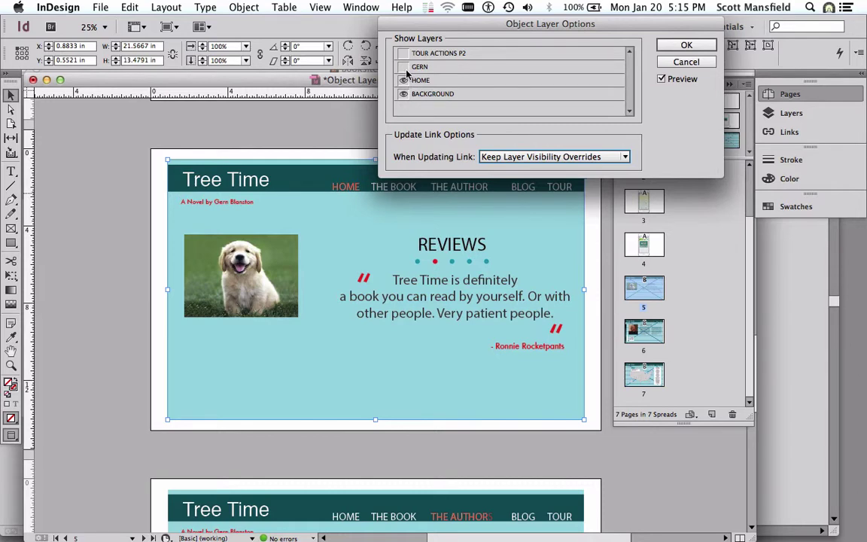
click(678, 45)
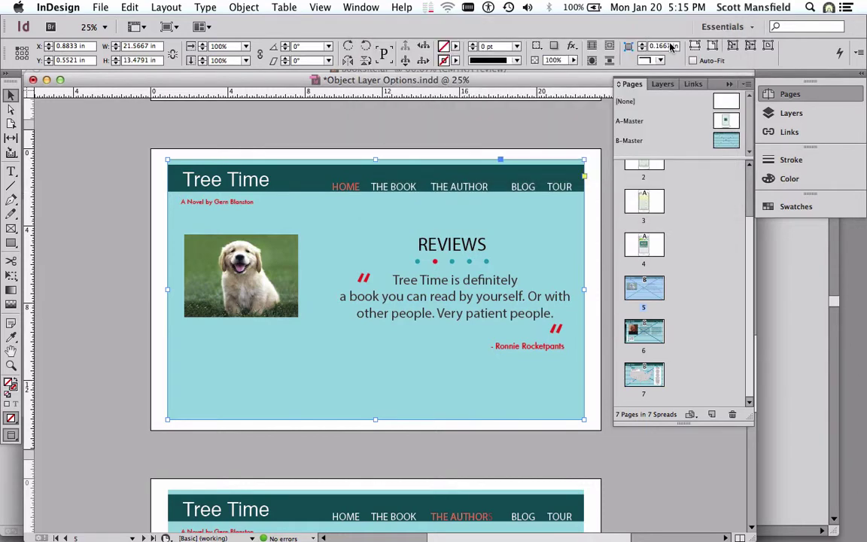
Step: In Illustrator, hide GERN and HOME so only TOUR ACTIONS P2 and BACKGROUND show
key(super+Tab)
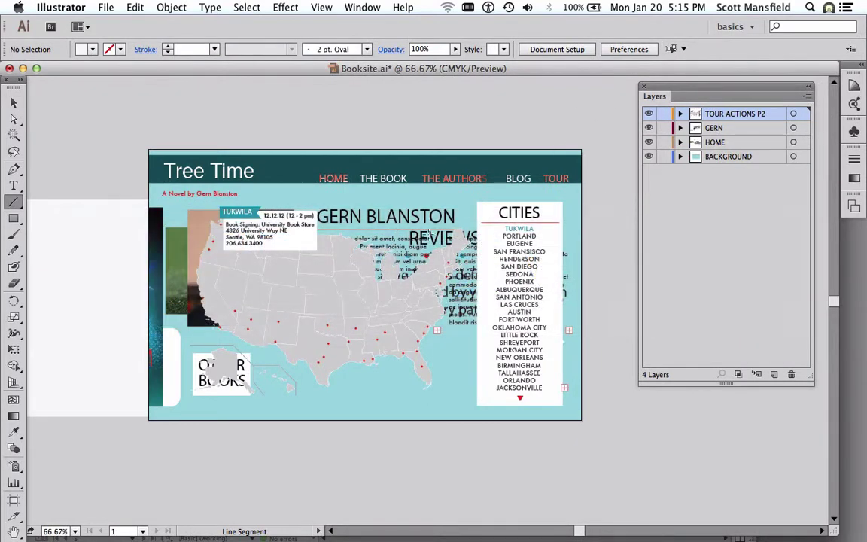
drag(649, 128, 652, 159)
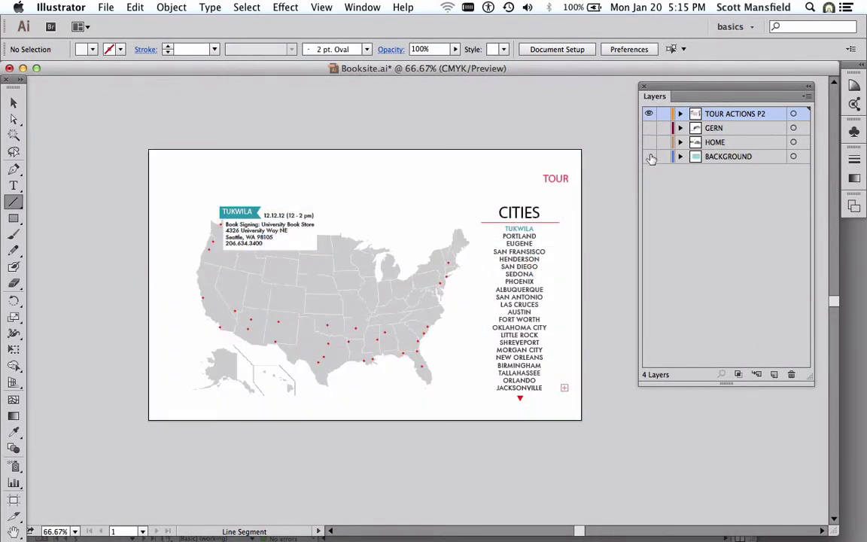
click(648, 156)
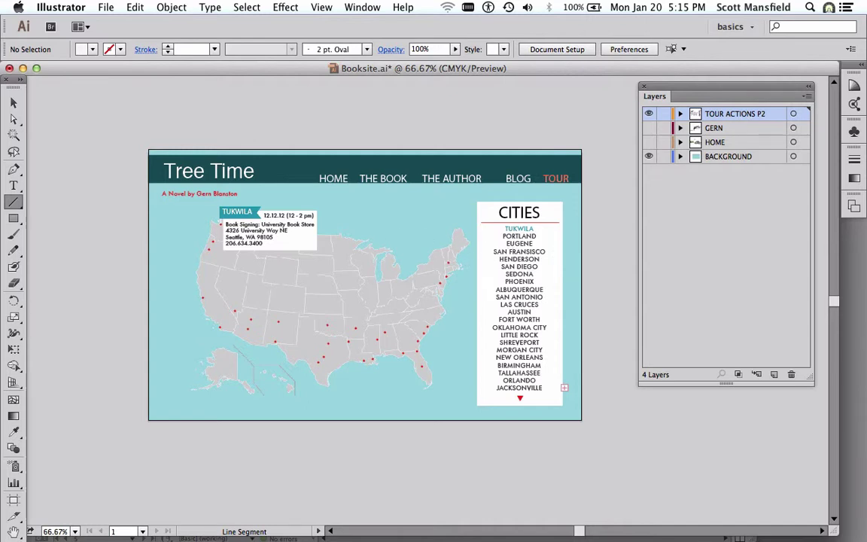
Step: Replace FRANCISCO in the cities list with 'gibberish', then return to InDesign
click(14, 186)
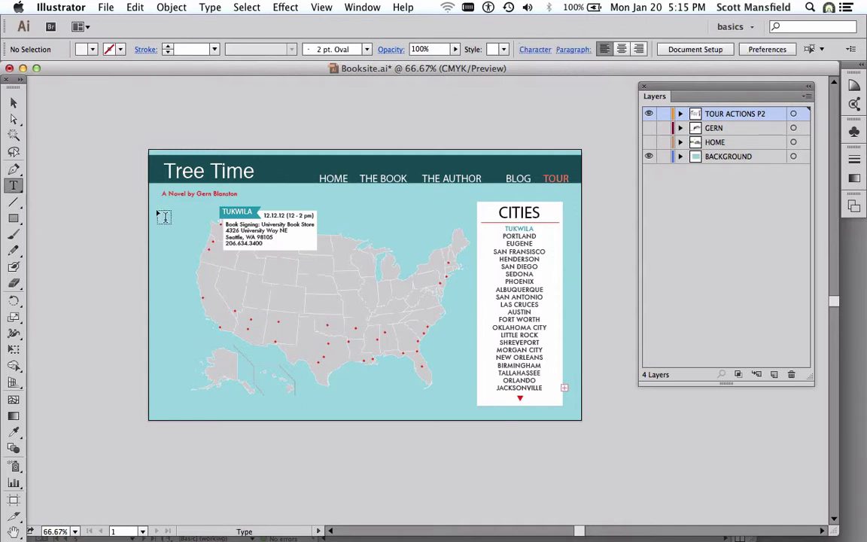
double_click(525, 253)
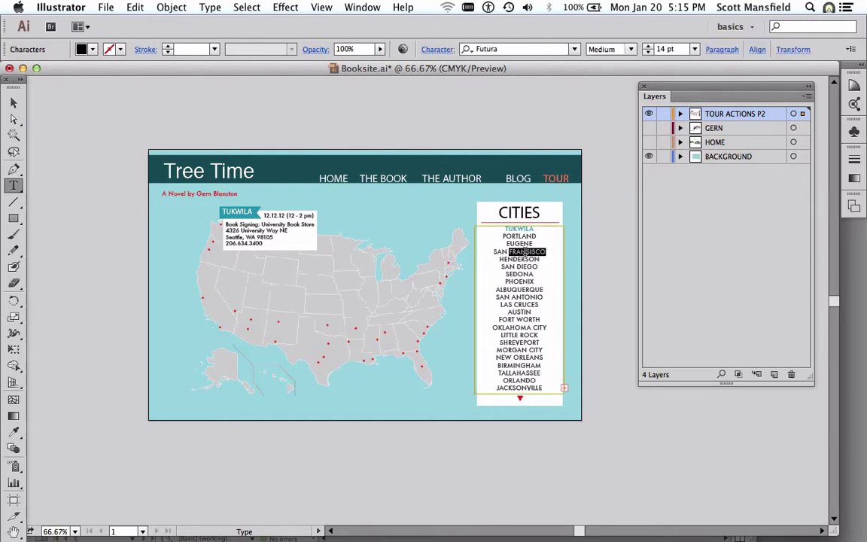
text(gibberish)
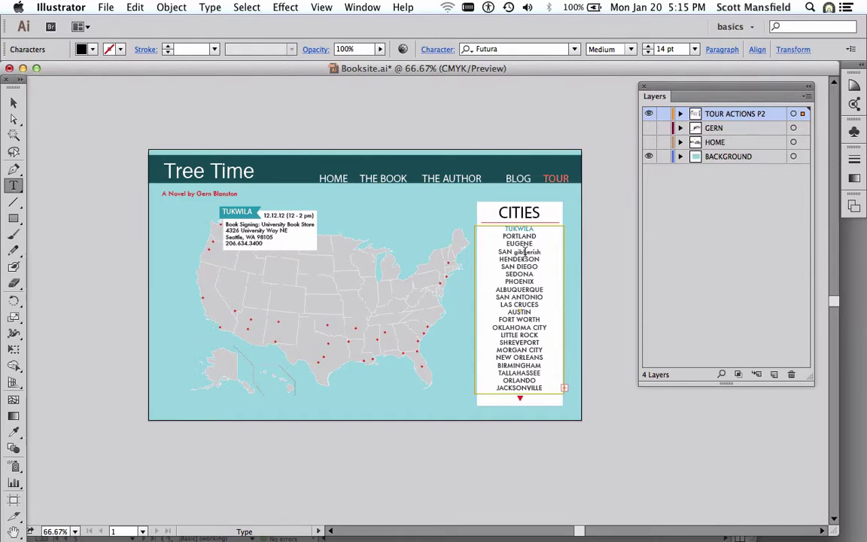
key(Escape)
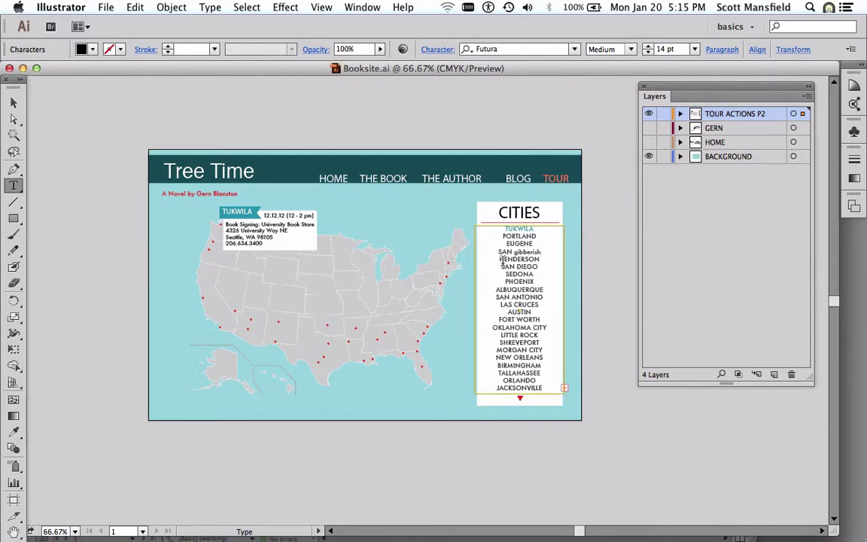
key(super+Tab)
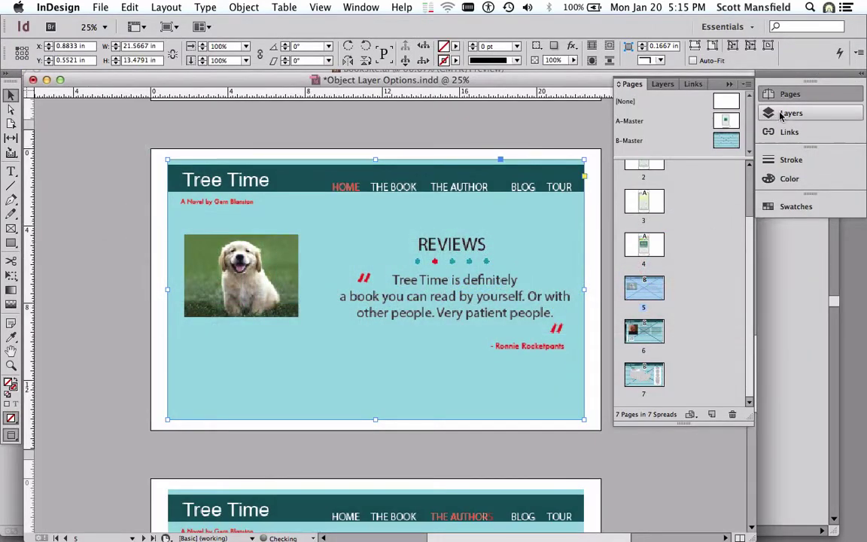
Step: Update all links from the Links panel menu and scroll to page 7 showing 'SAN gibberish'
click(789, 131)
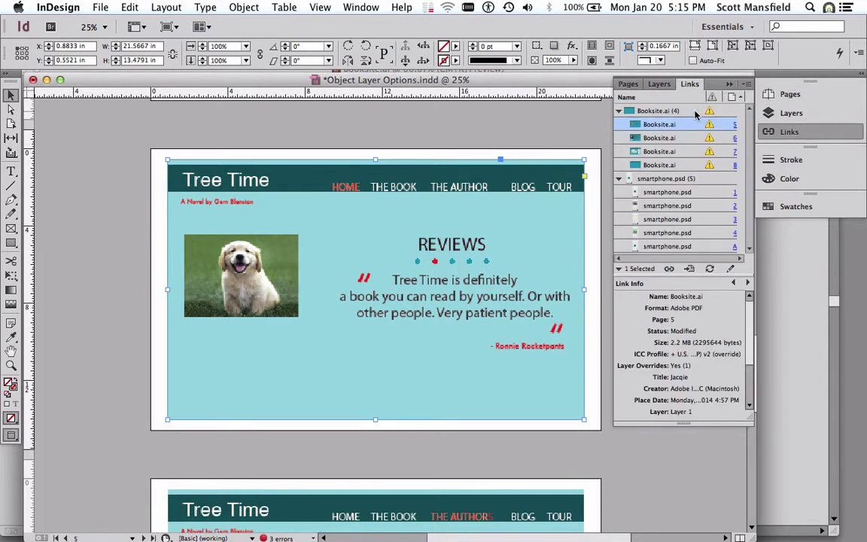
click(745, 85)
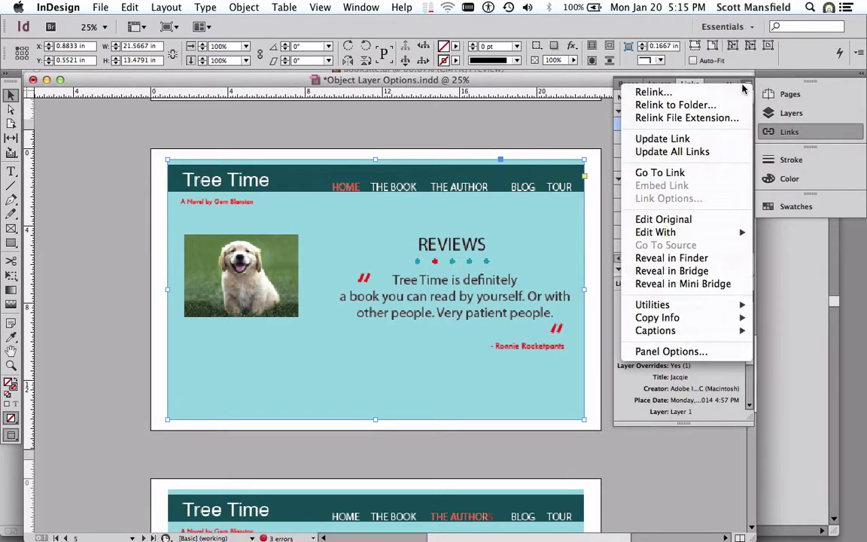
click(674, 152)
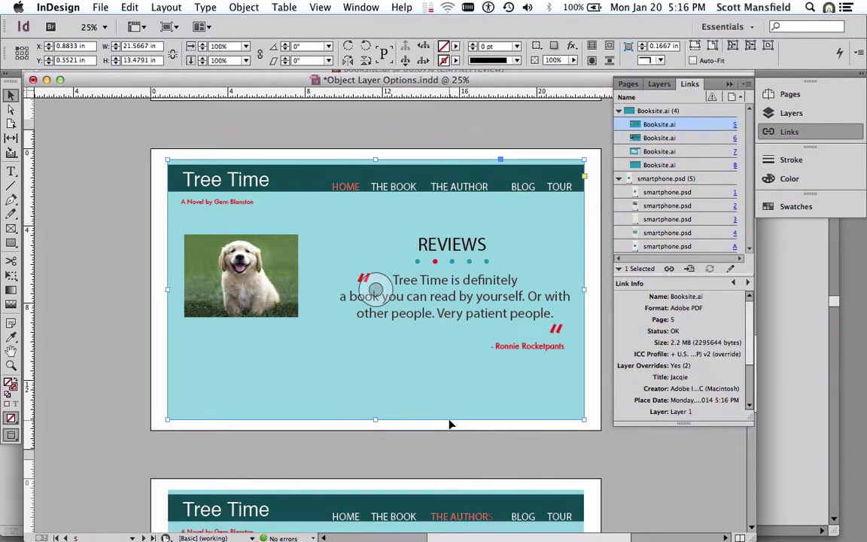
scroll(450, 422, down, 5)
scroll(452, 426, down, 5)
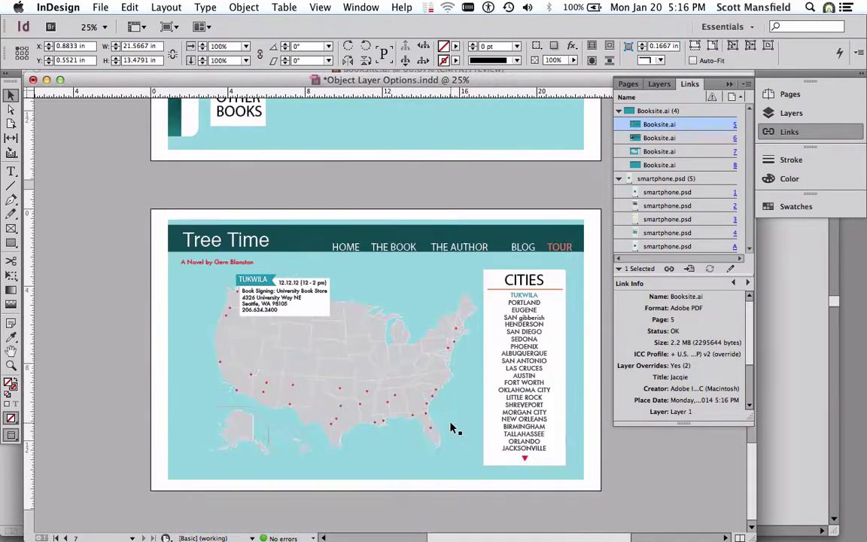